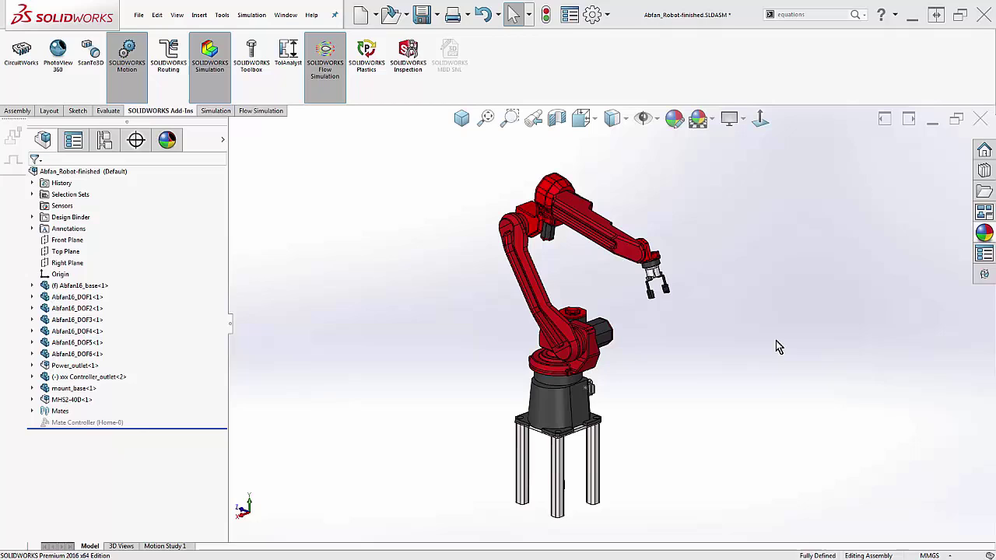
Step: Expand the assembly's mates and inspect the angle mates linking DOF1 through DOF6
click(32, 411)
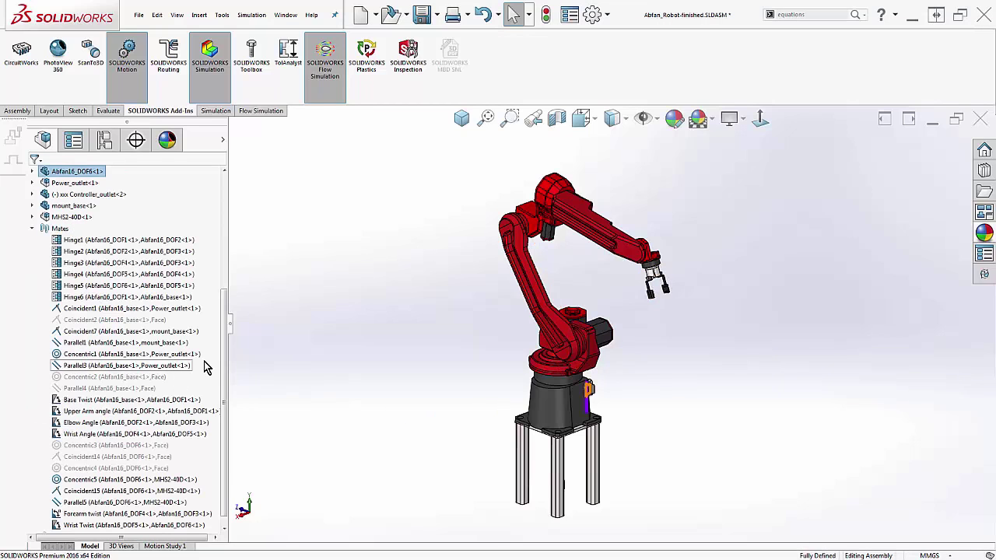
scroll(225, 371, down, 3)
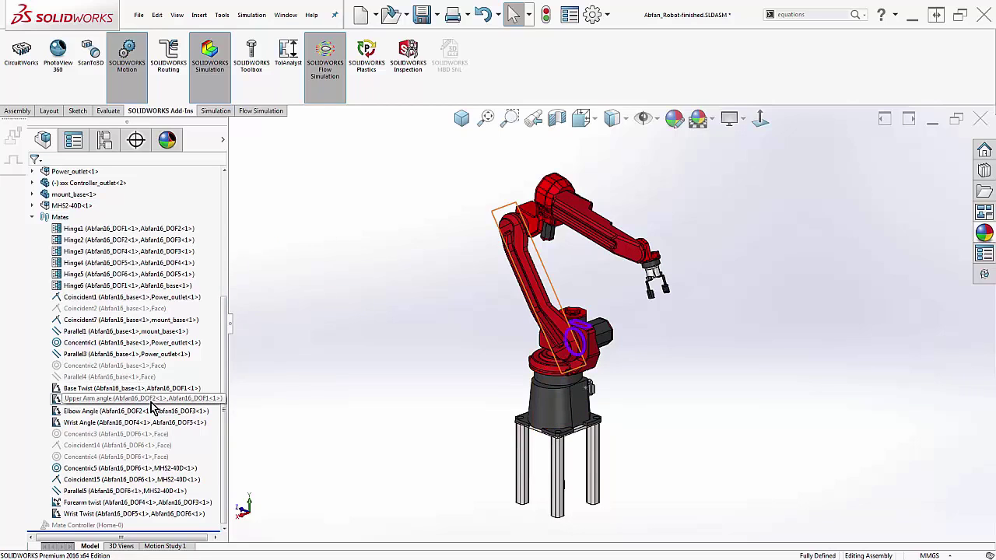
mouse_move(152, 425)
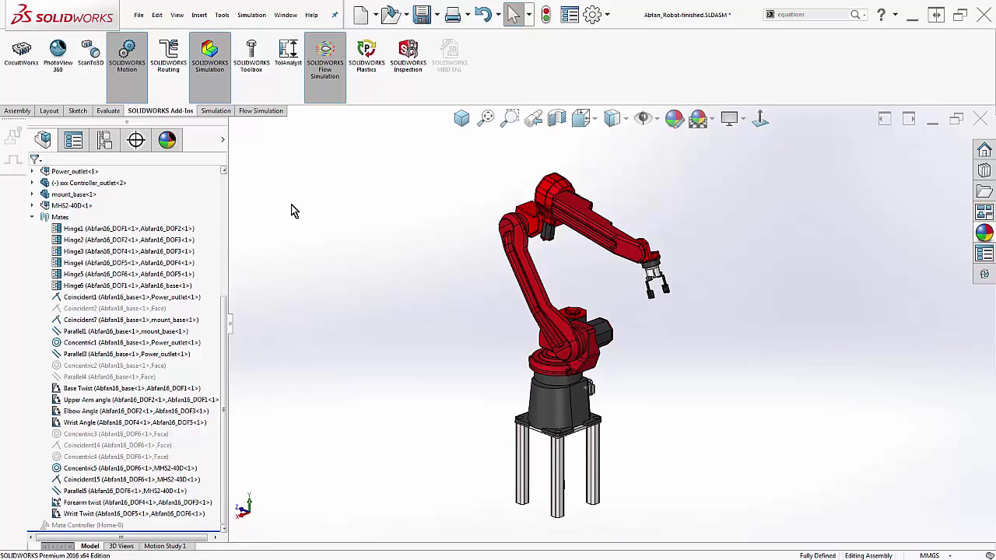
Step: Create a Mate Controller holding all six joint angle mates, test Base Twist, and restore it to 270°
click(200, 15)
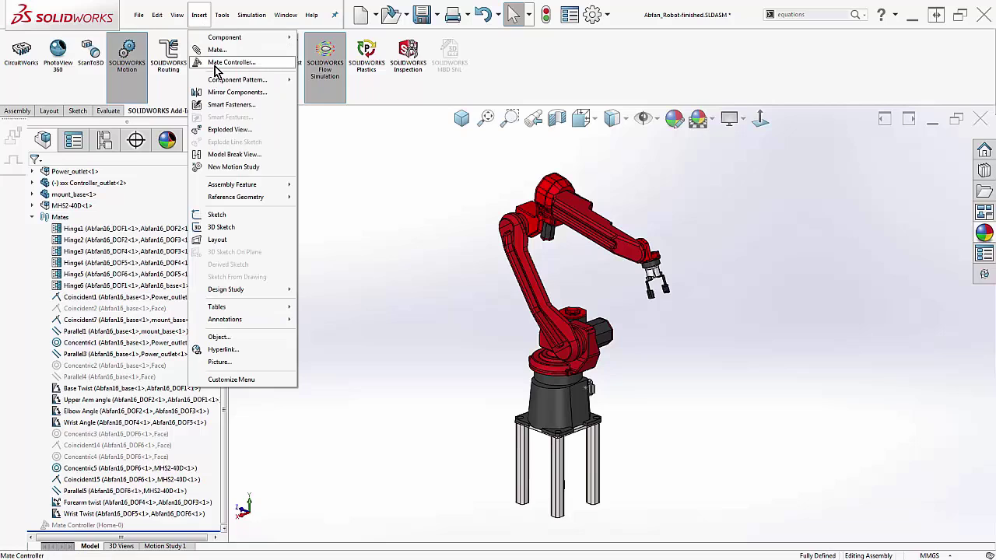
click(218, 64)
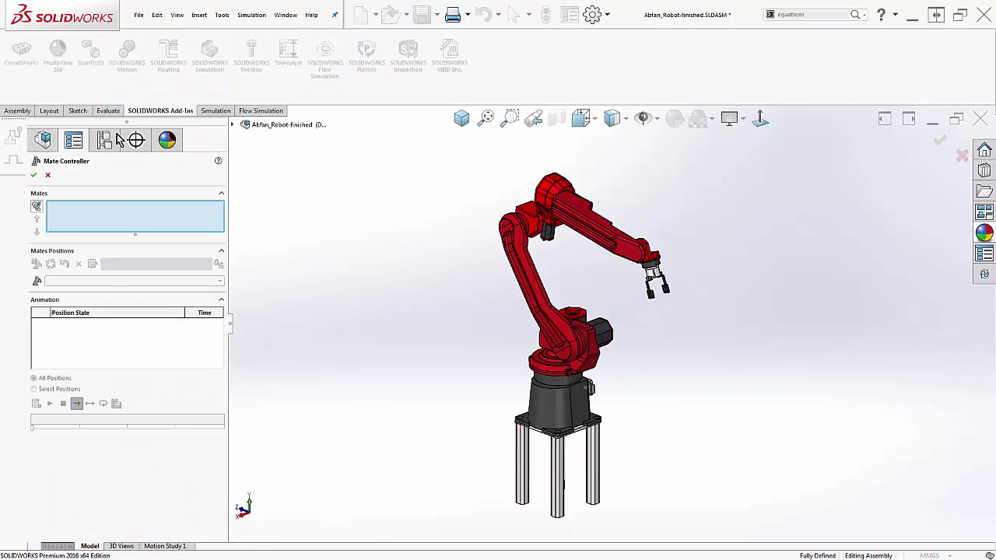
click(42, 208)
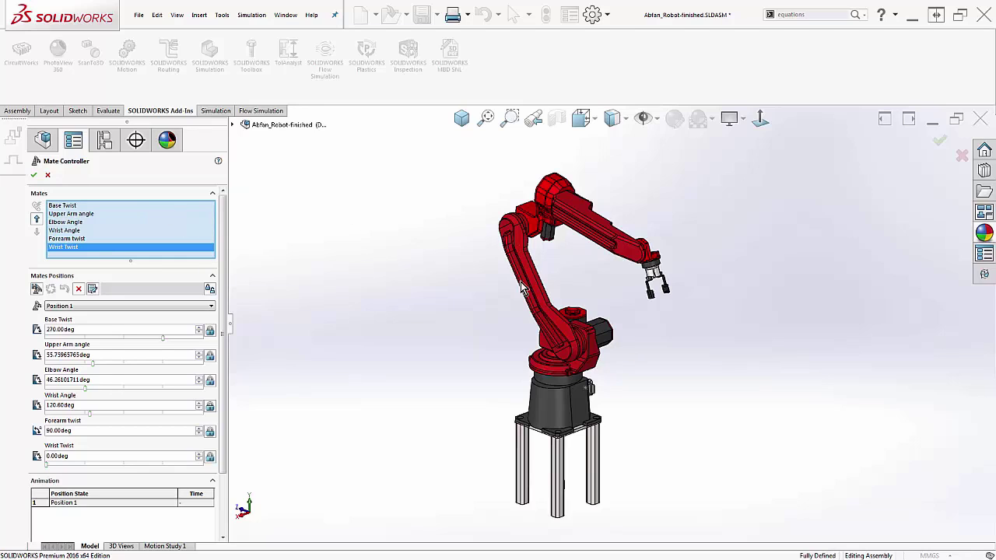
drag(520, 244, 460, 347)
mouse_move(162, 339)
mouse_down()
mouse_move(96, 349)
mouse_move(177, 345)
mouse_up()
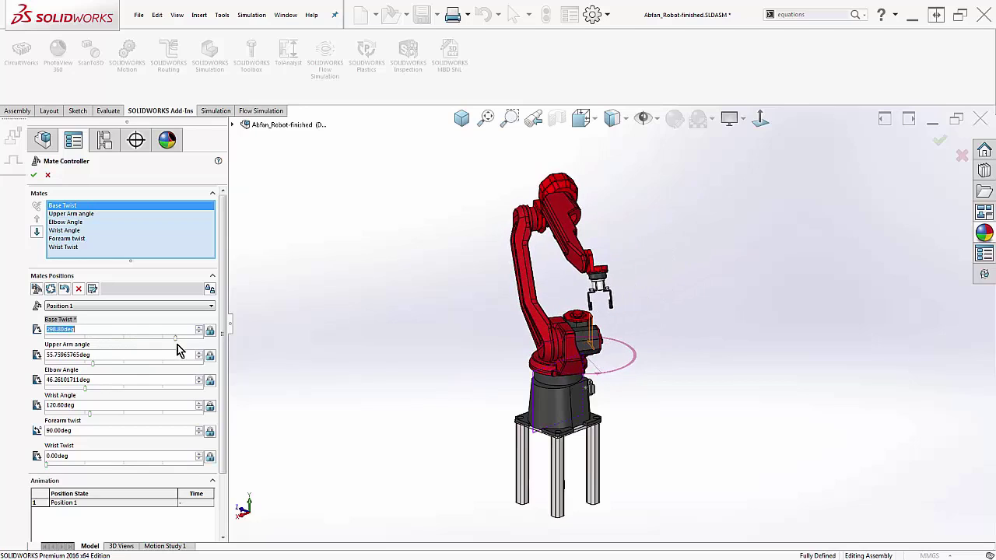
click(65, 291)
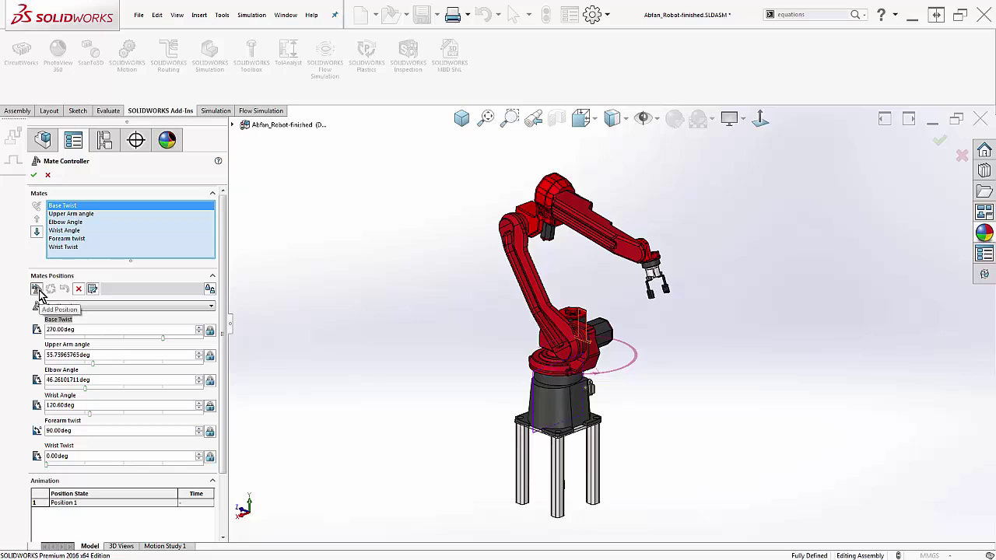
Step: Add a new position named Position 2 and highlight the Upper Arm, Elbow and Wrist angle mates
click(36, 290)
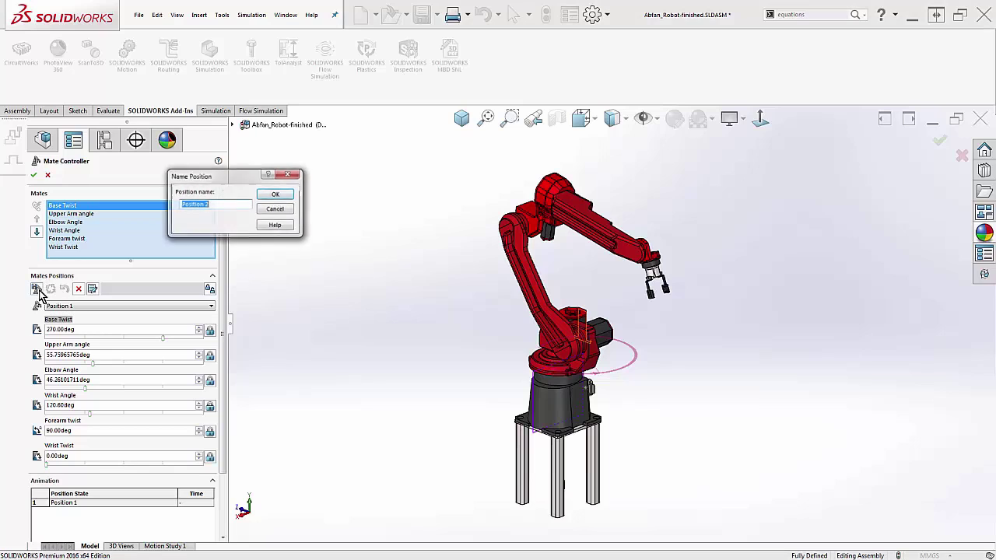
click(287, 194)
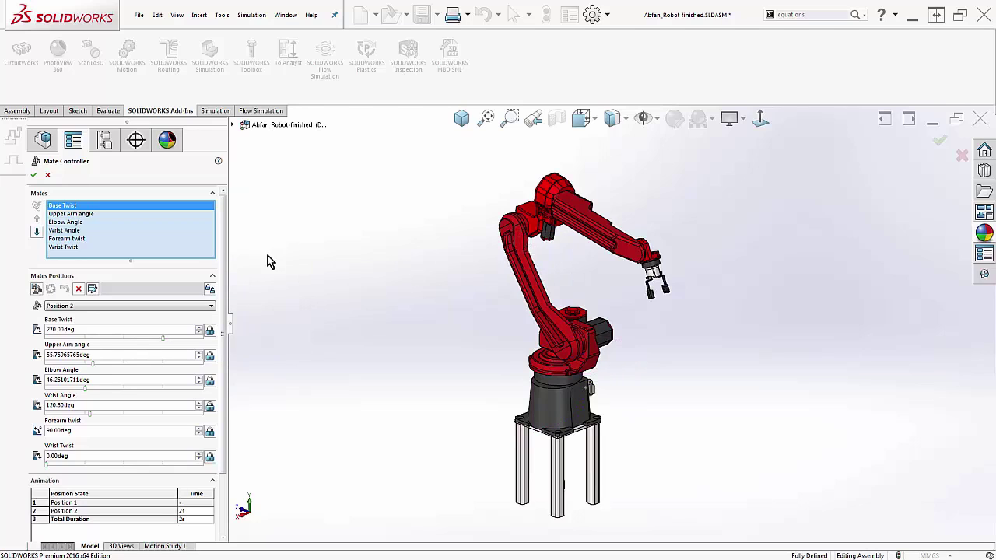
click(70, 215)
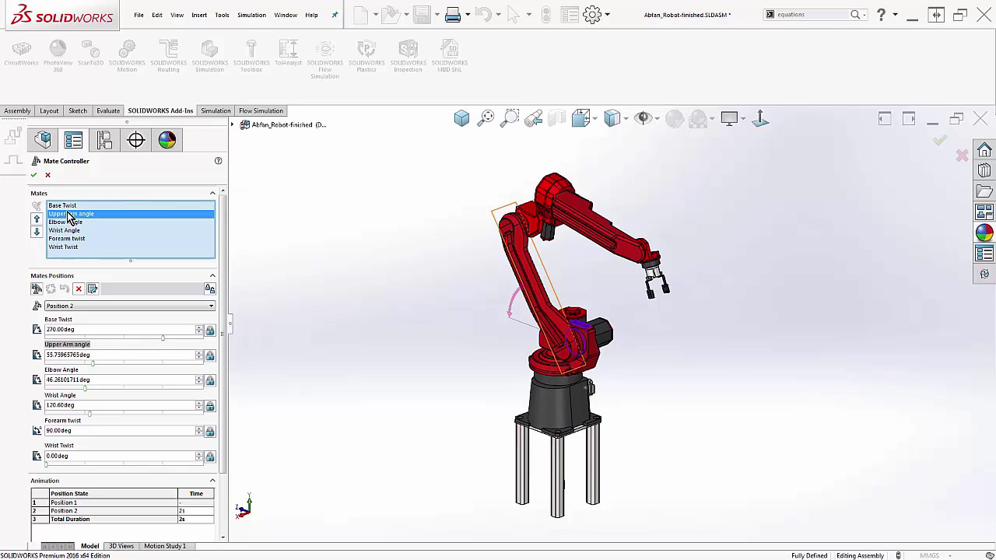
click(67, 222)
click(68, 231)
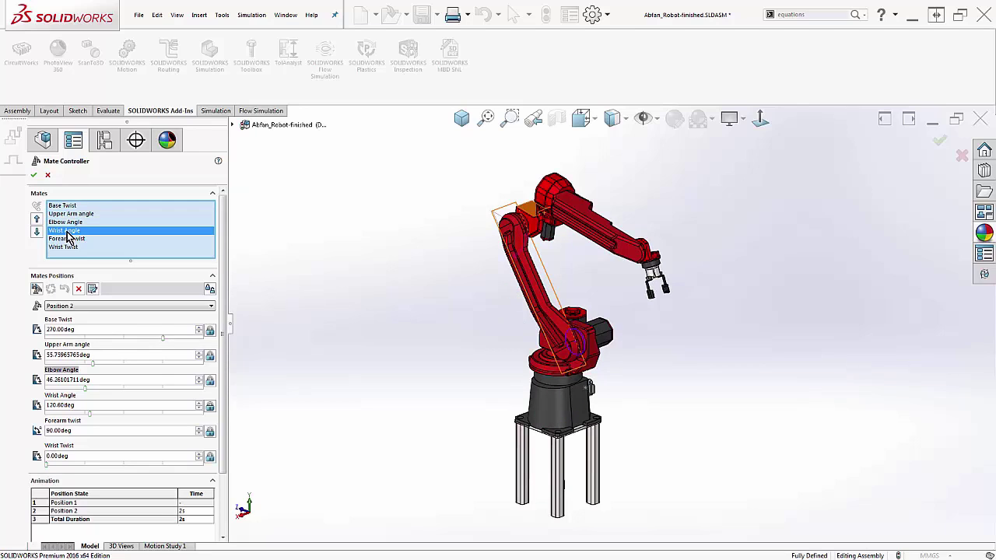
click(74, 214)
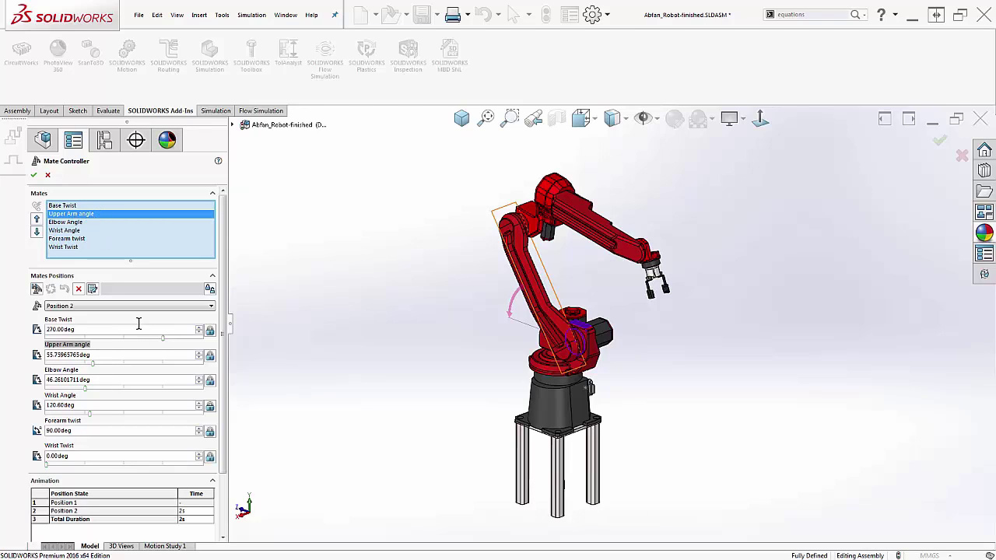
Step: Swing the upper arm to 132.92° and set Elbow Angle to 100°, storing the pose in Position 2
drag(93, 366, 143, 374)
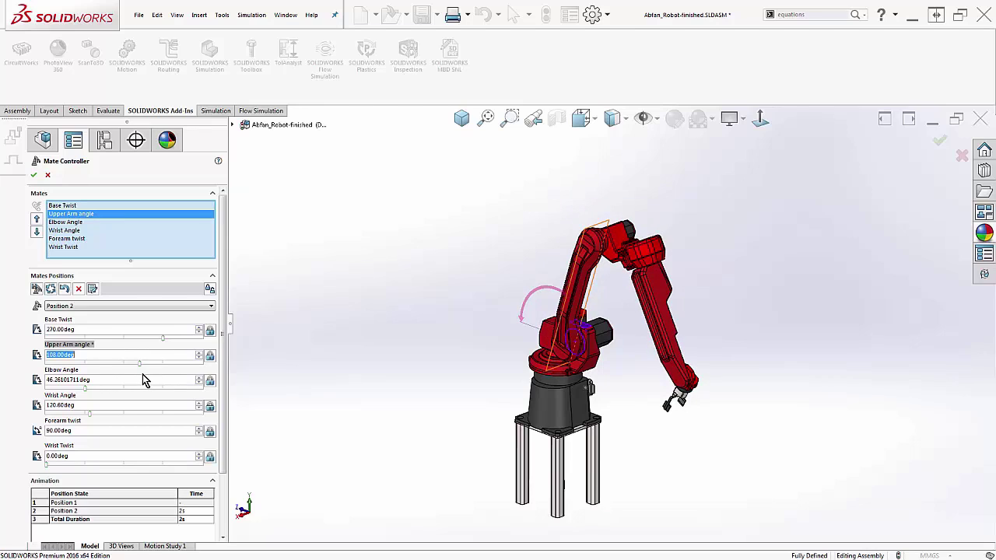
click(209, 355)
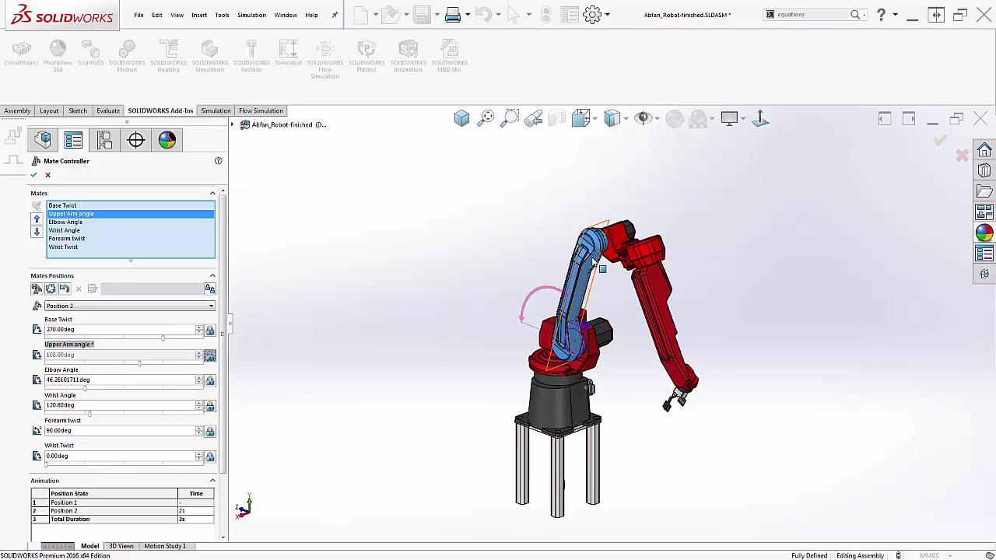
drag(600, 264, 423, 324)
click(208, 355)
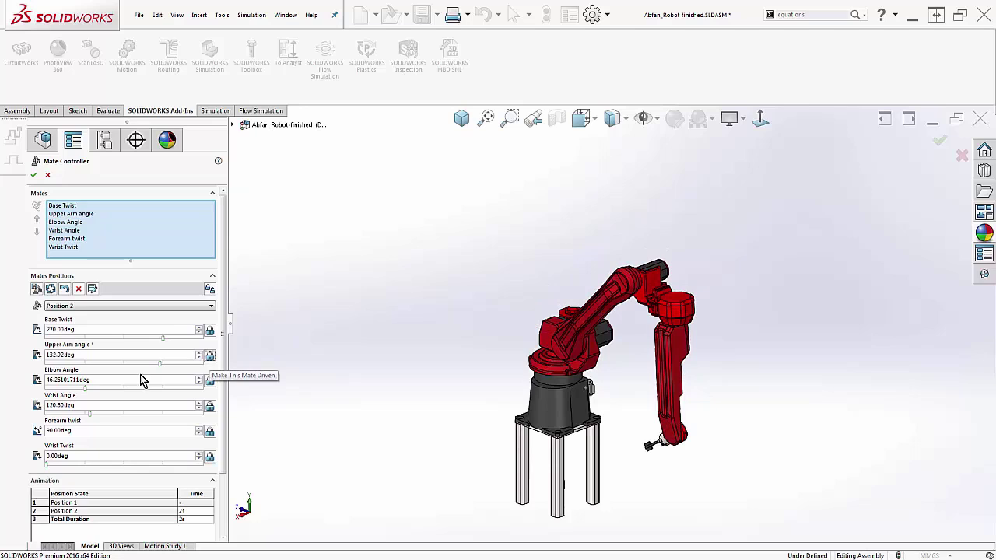
click(143, 379)
text(100)
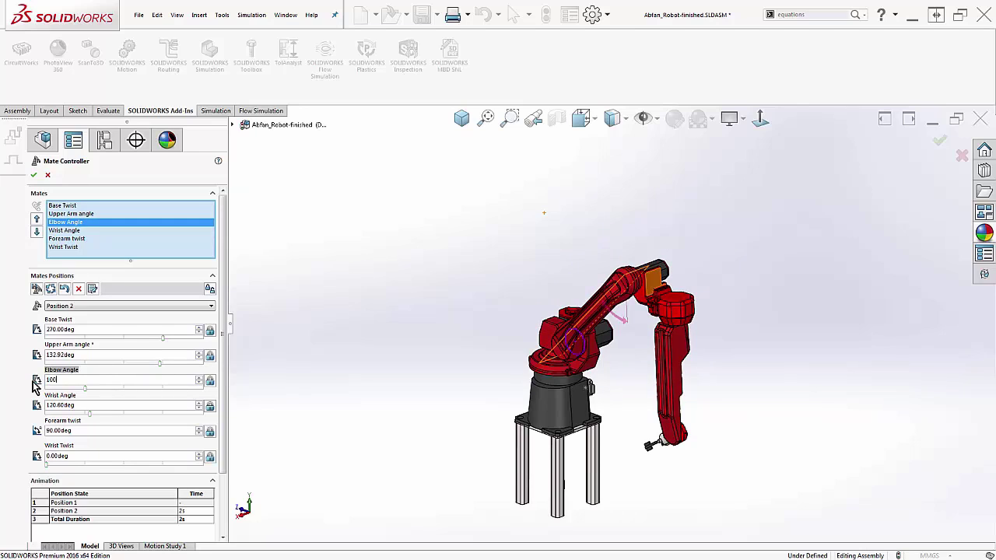
key(Return)
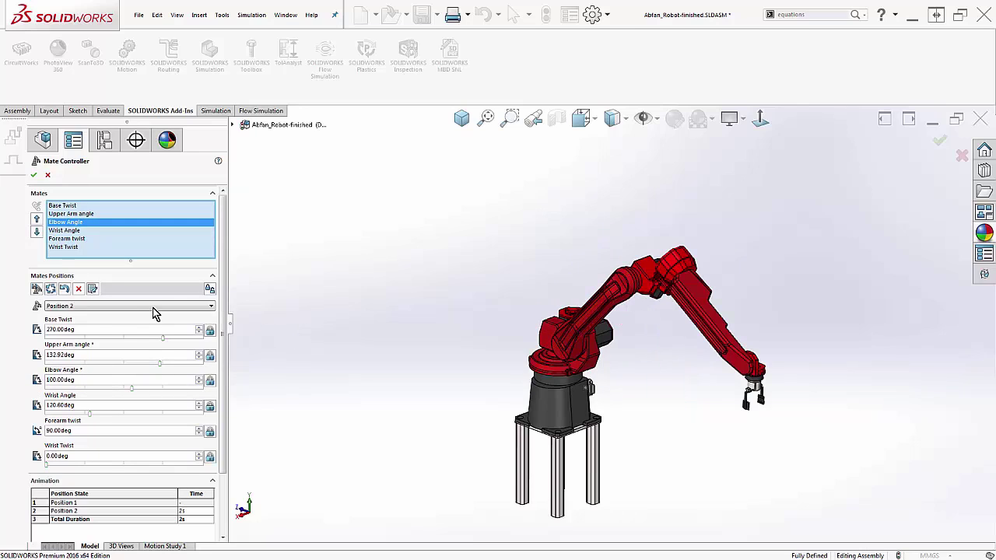
click(51, 291)
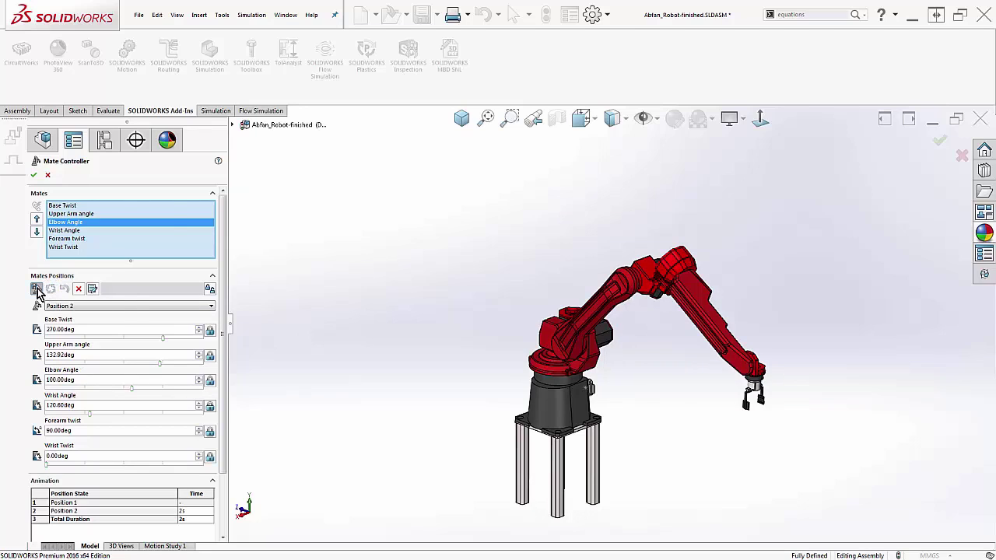
Step: Add a position named 'gripper' with Wrist Twist rotated to about 183.6°
click(36, 290)
text(gripper)
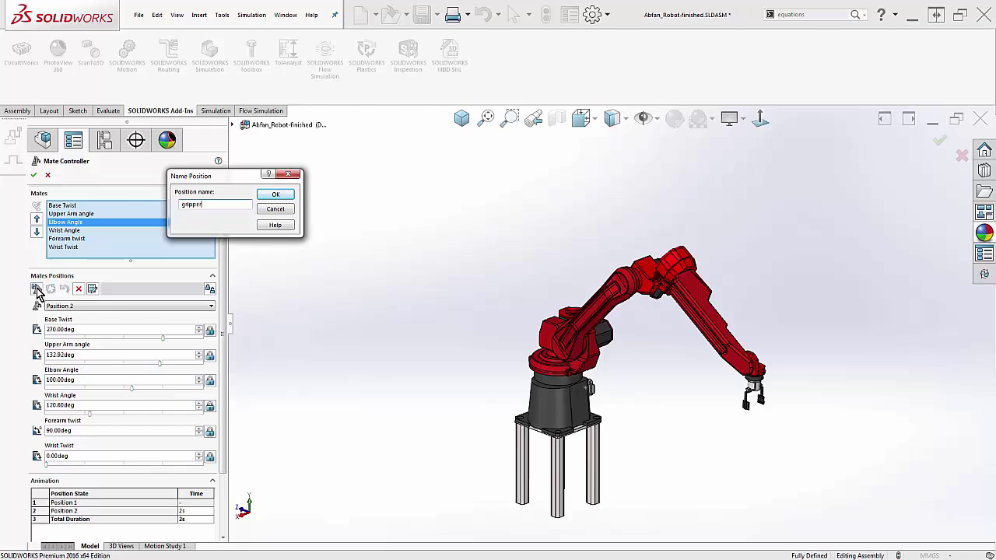
key(Return)
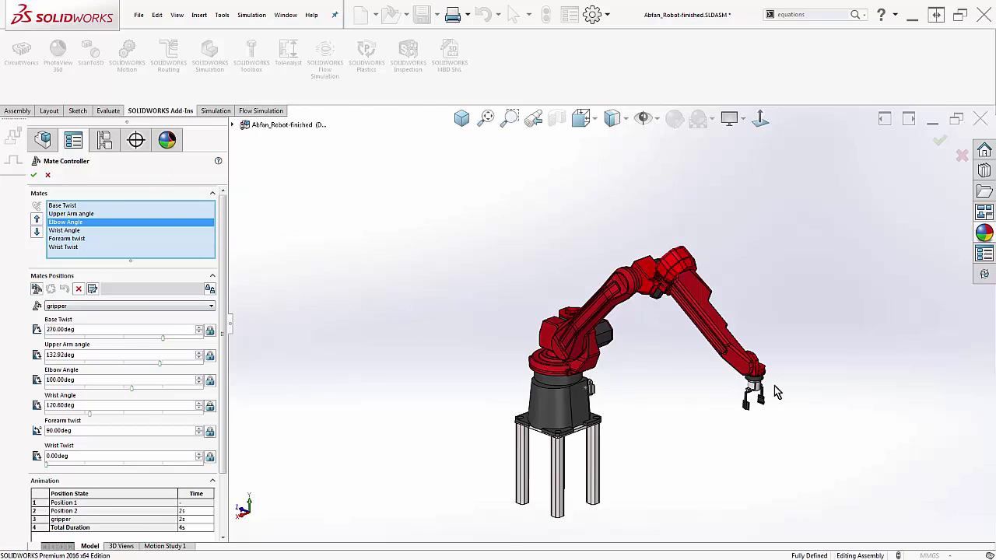
scroll(751, 398, down, 5)
scroll(723, 393, down, 3)
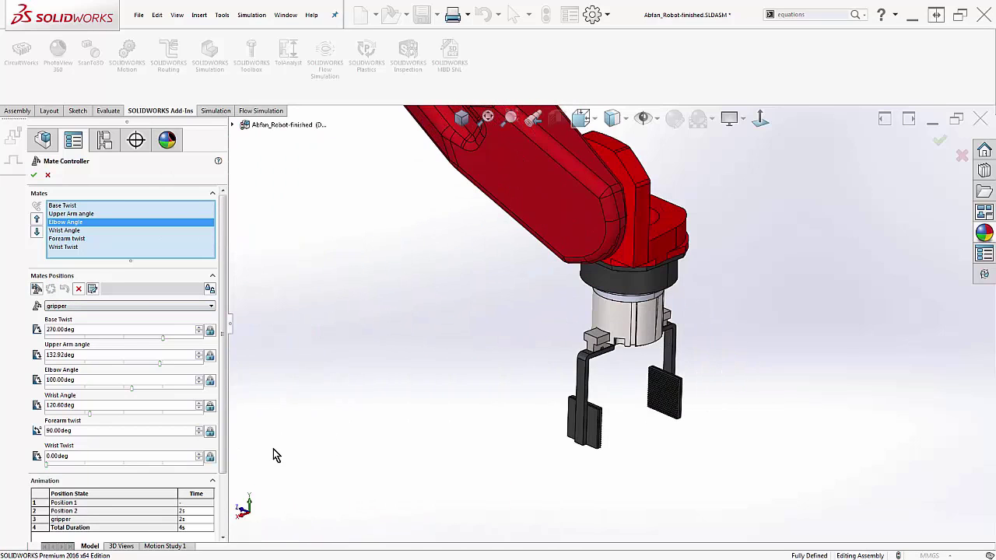
drag(46, 467, 127, 471)
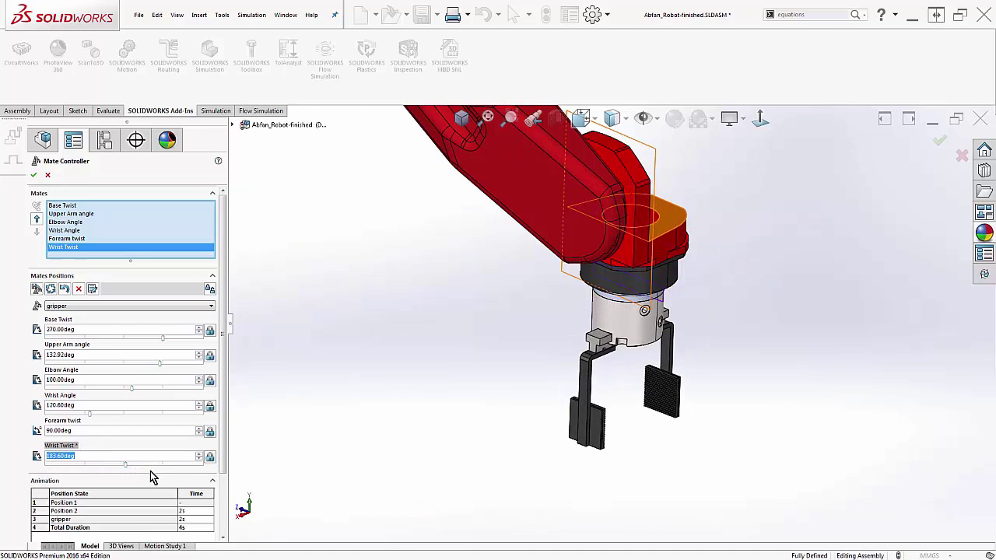
click(51, 288)
Step: Cycle the arm through the Position 1, Position 2 and gripper poses, ending at Position 1
click(191, 307)
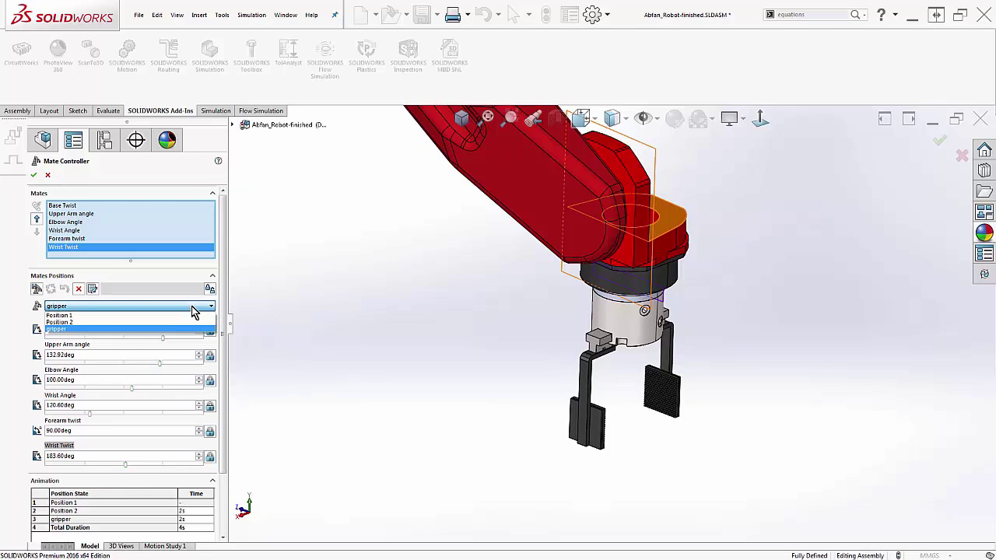
click(187, 314)
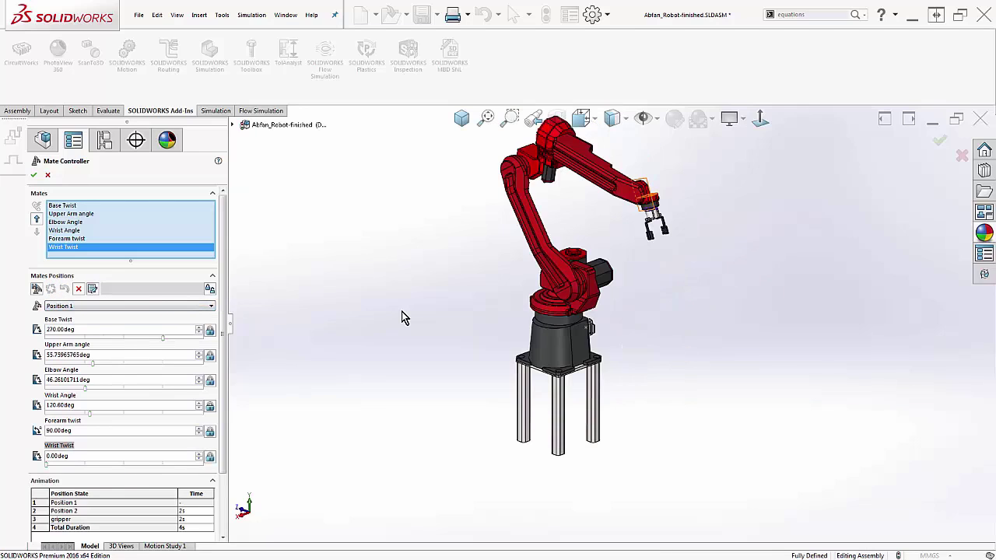
click(208, 307)
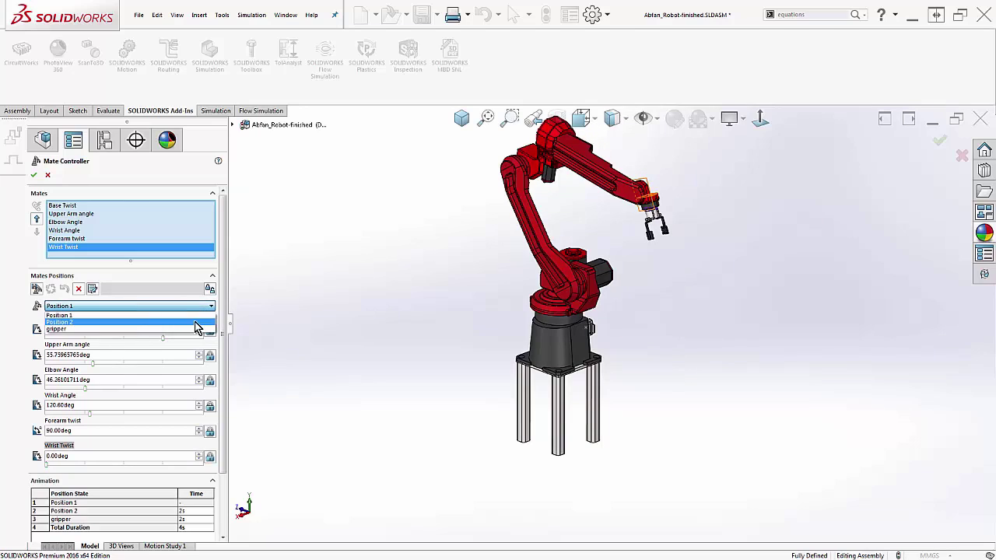
click(196, 326)
click(196, 307)
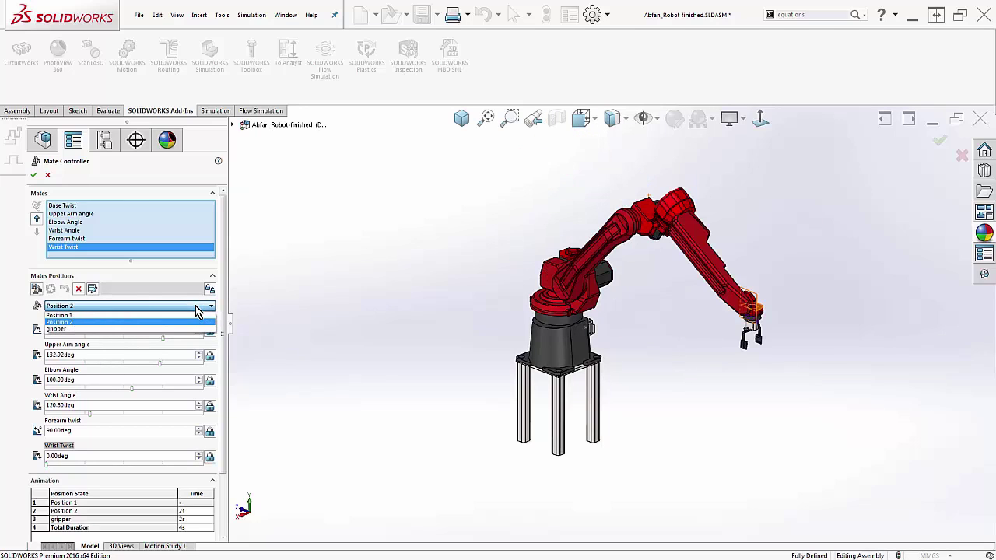
click(191, 330)
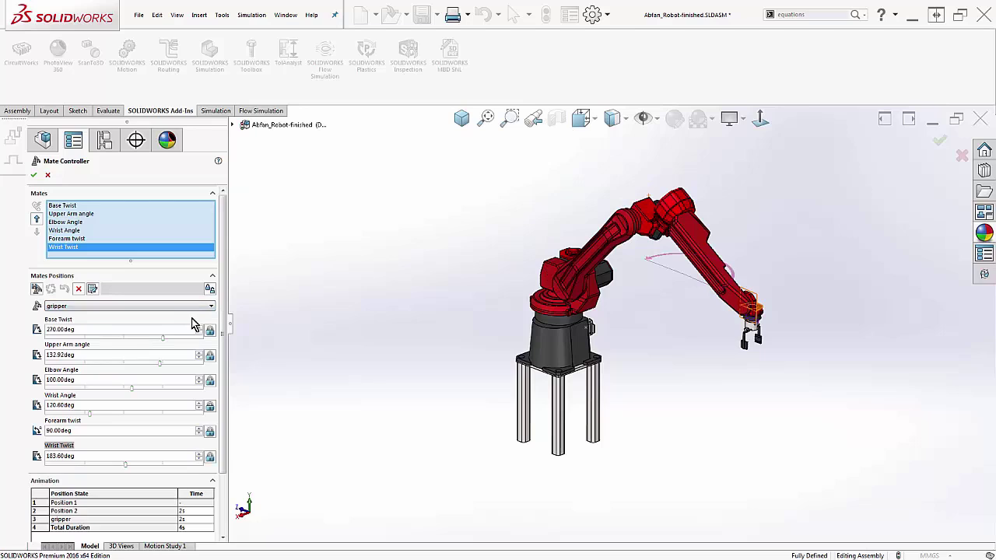
click(195, 310)
click(195, 315)
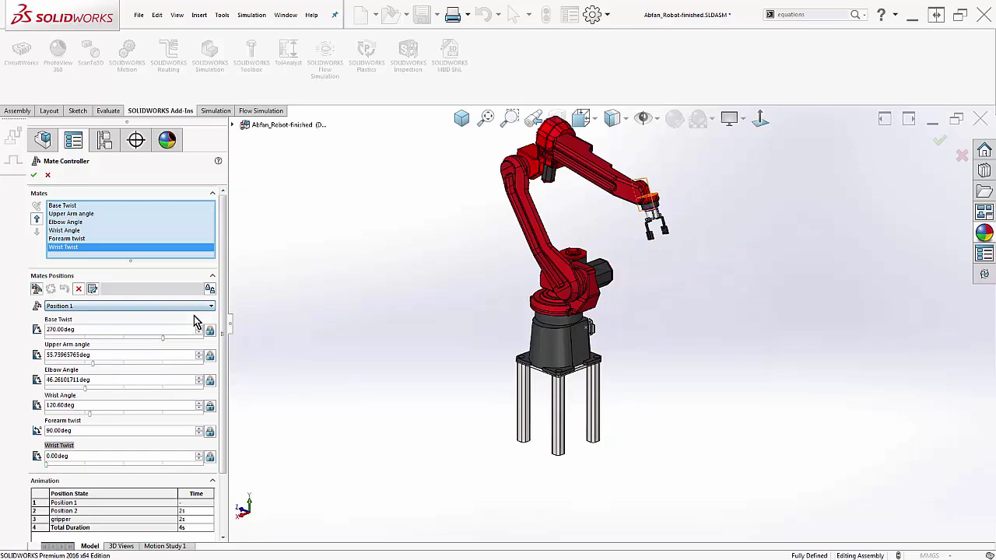
Step: Save the current pose as Position 4, then check the gripper and Position 4 poses
click(38, 289)
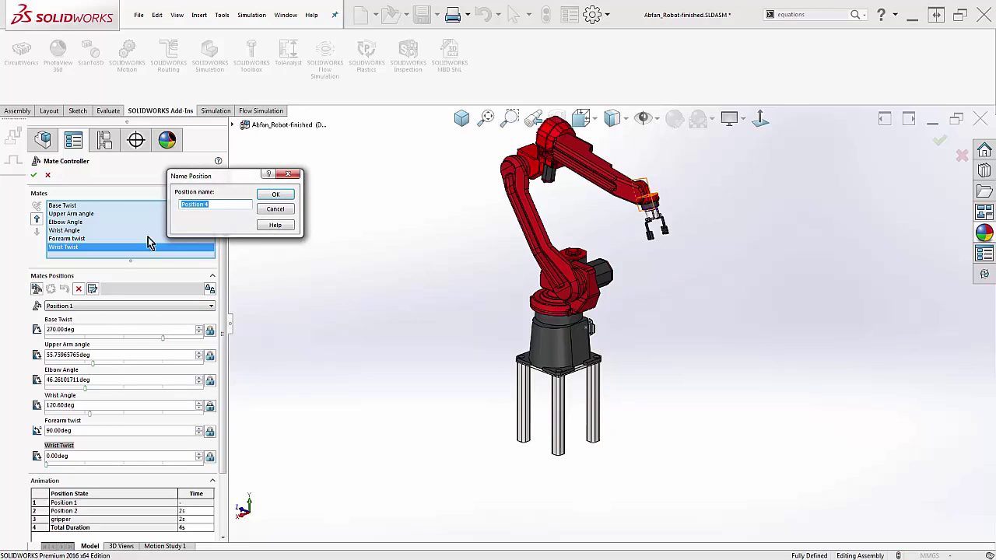
click(269, 198)
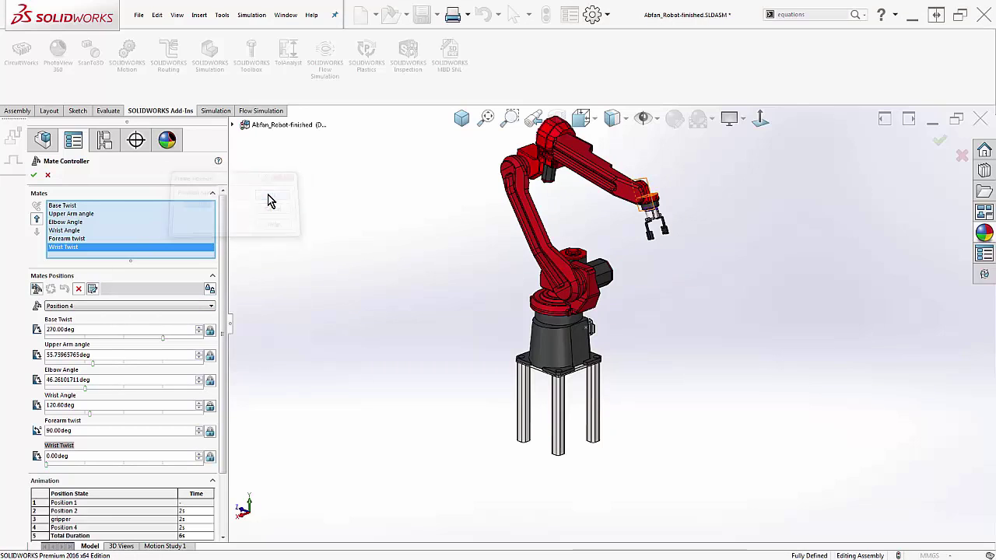
click(211, 306)
click(203, 329)
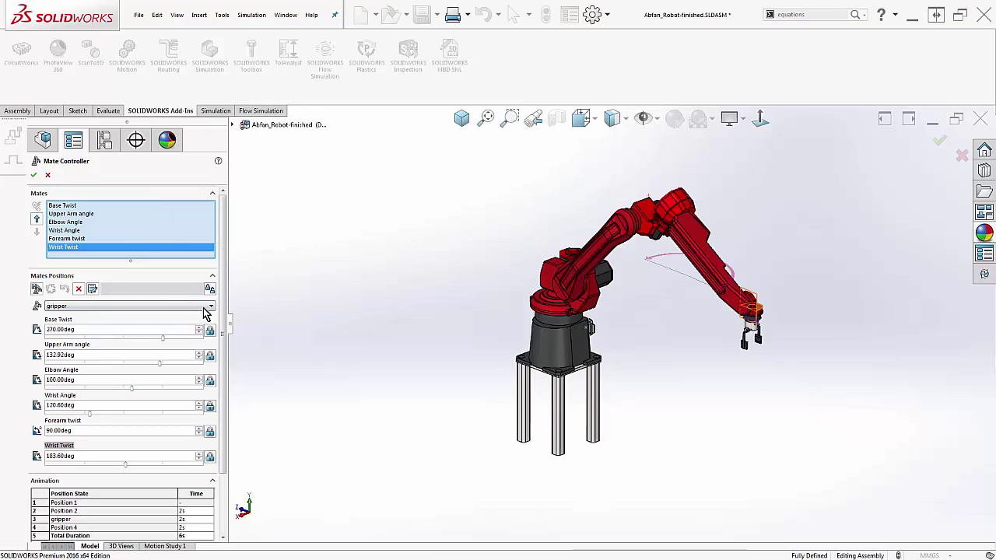
click(210, 307)
click(201, 335)
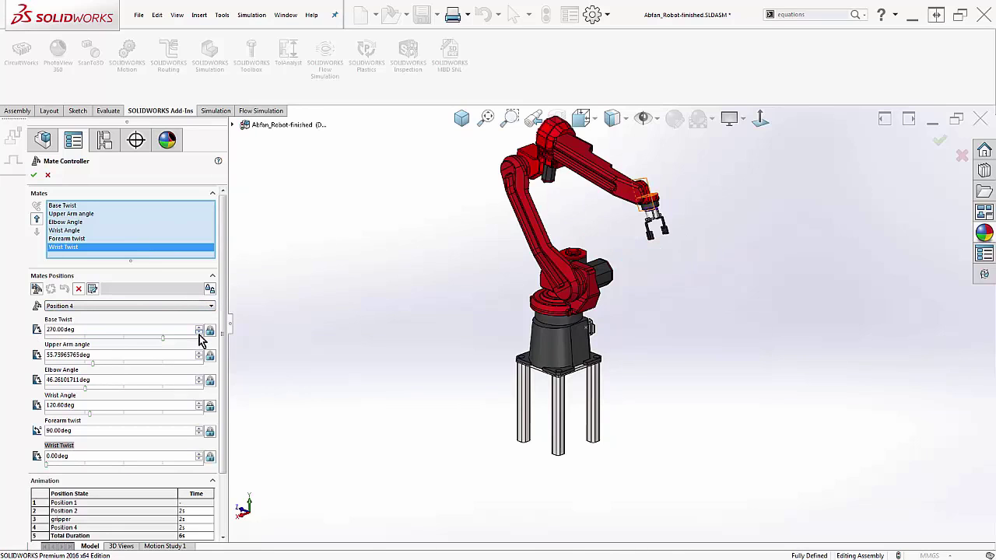
Step: Play the 6-second animation through all stored positions
drag(224, 311, 224, 378)
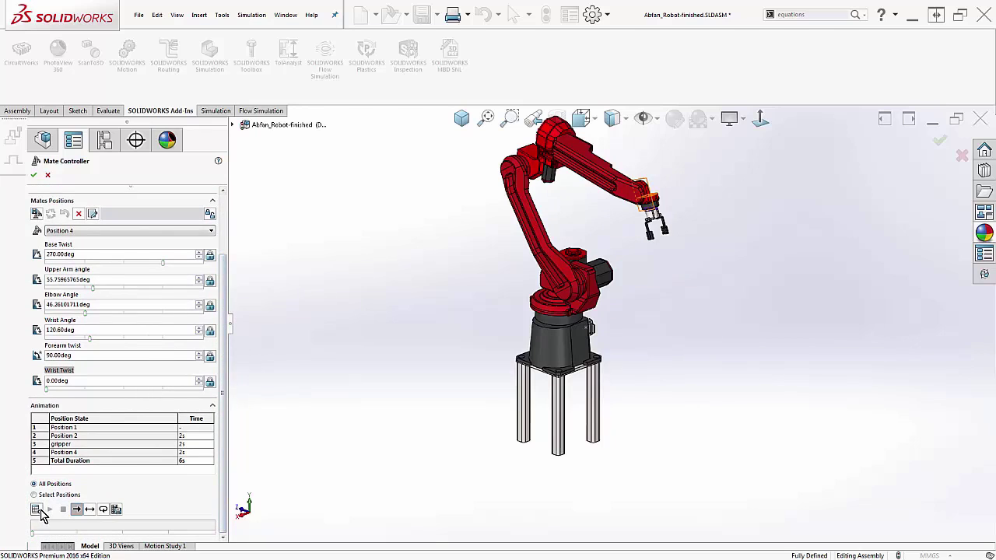
click(38, 509)
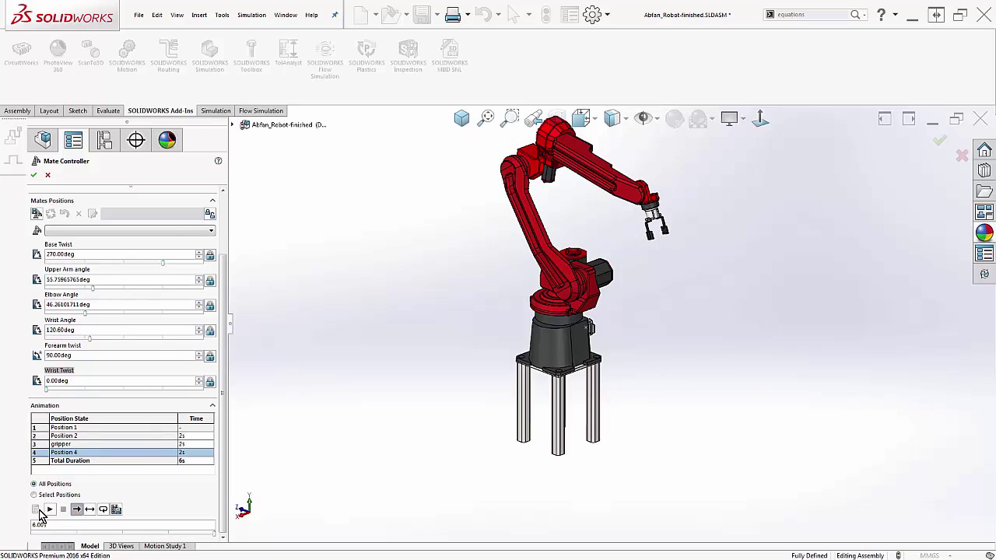
scroll(229, 400, up, 3)
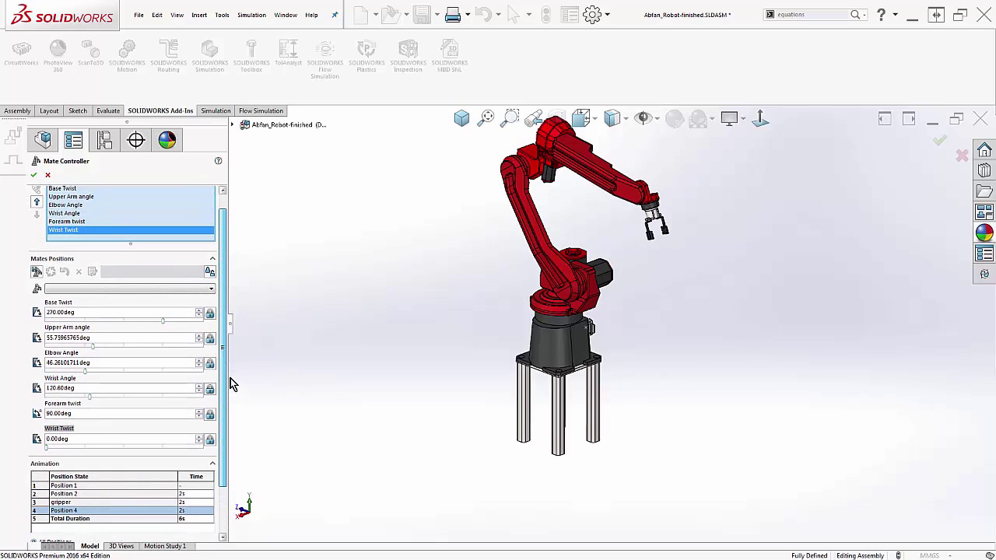
Step: Set Position 4's Wrist Twist to 180° and update the stored position
click(189, 289)
click(177, 321)
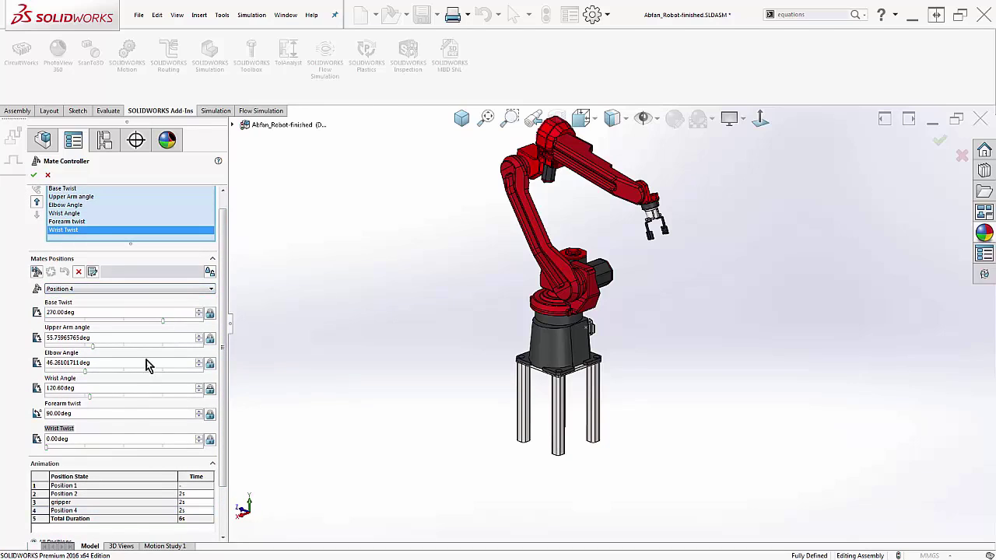
drag(78, 440, 42, 441)
text(180)
key(Return)
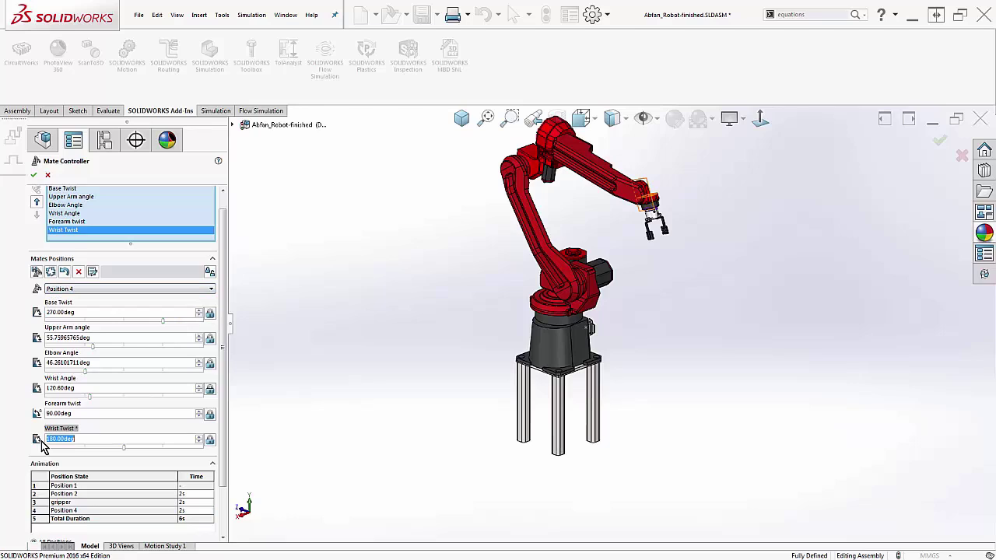
click(285, 328)
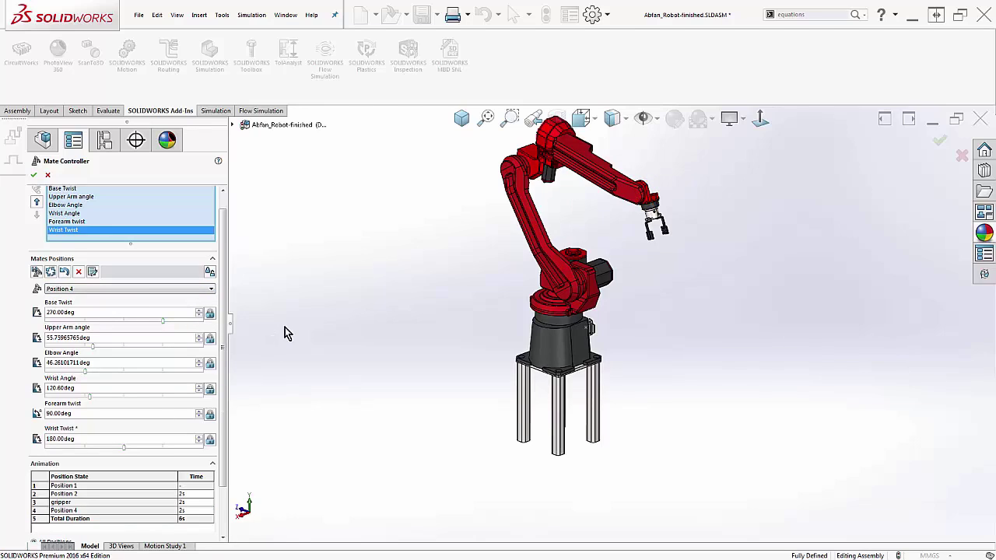
click(52, 273)
Step: Close the Re-order Positions dialog unchanged, accept the Mate Controller, and open the Motion Study tab menu
click(91, 272)
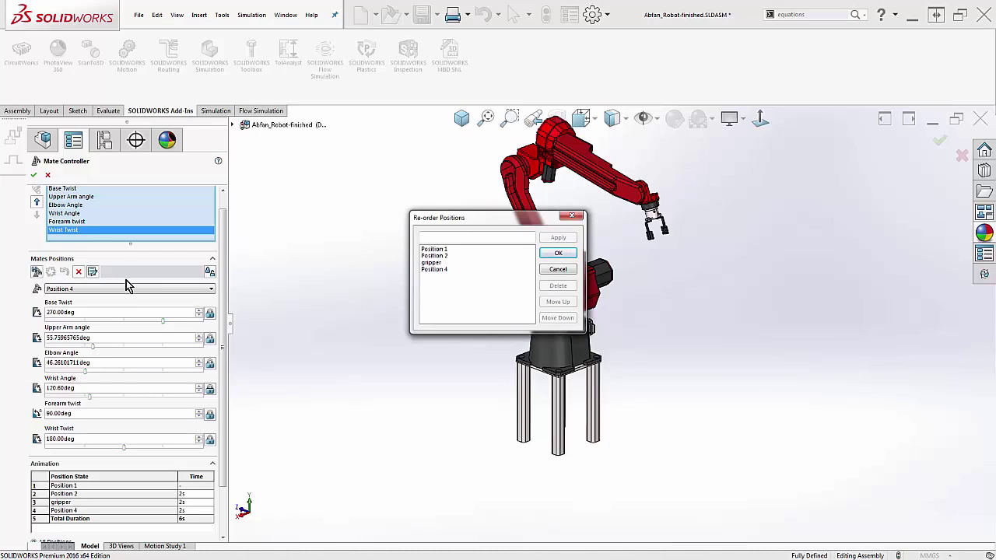
key(Escape)
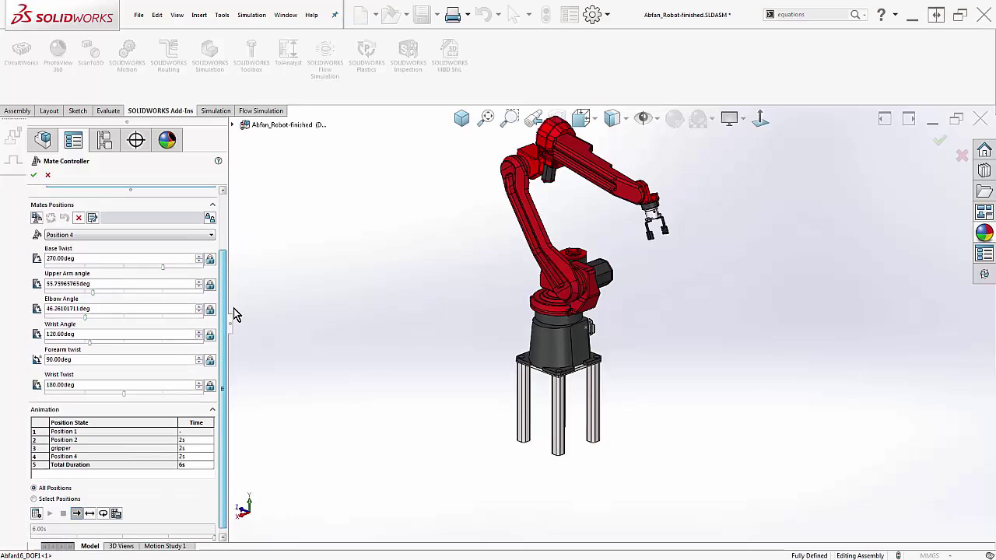
scroll(236, 314, down, 1)
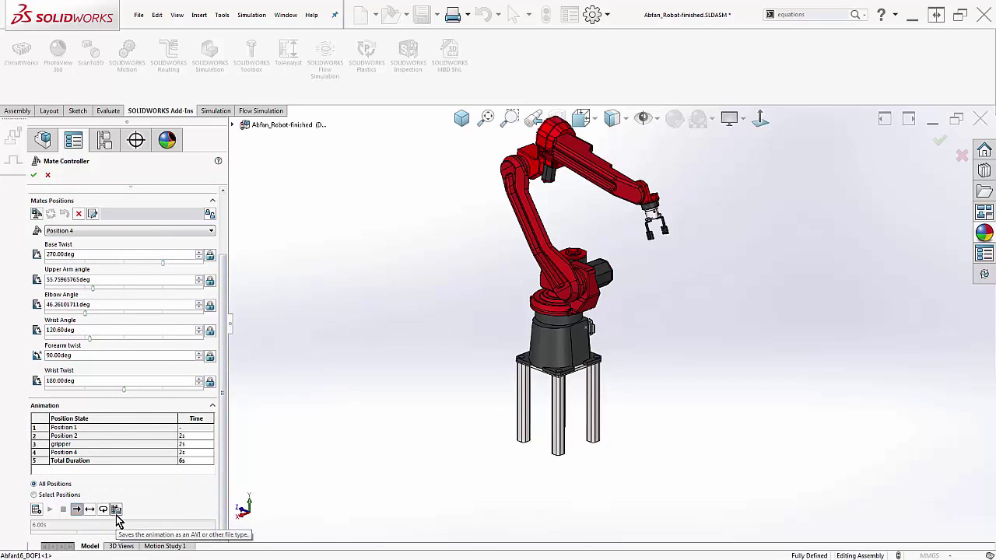
click(34, 176)
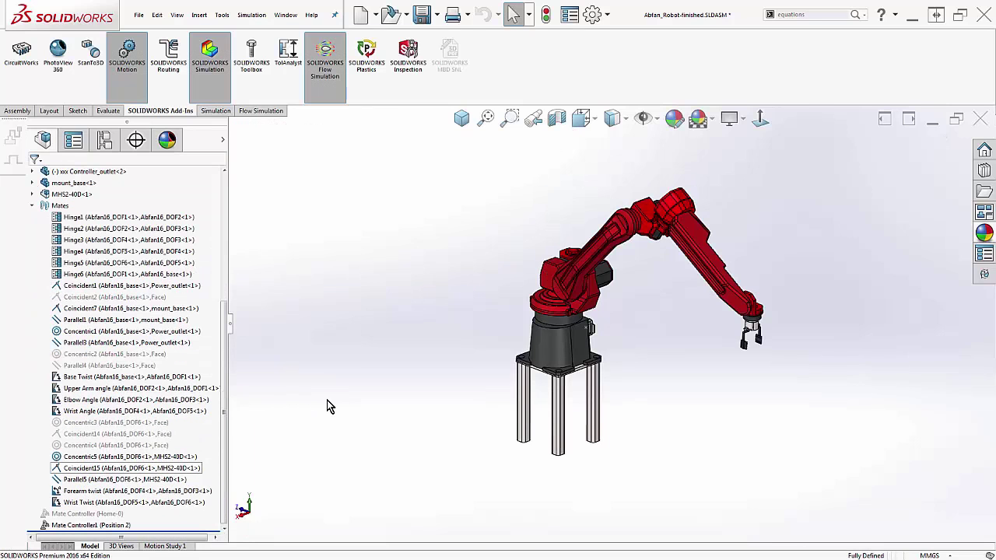
right_click(178, 549)
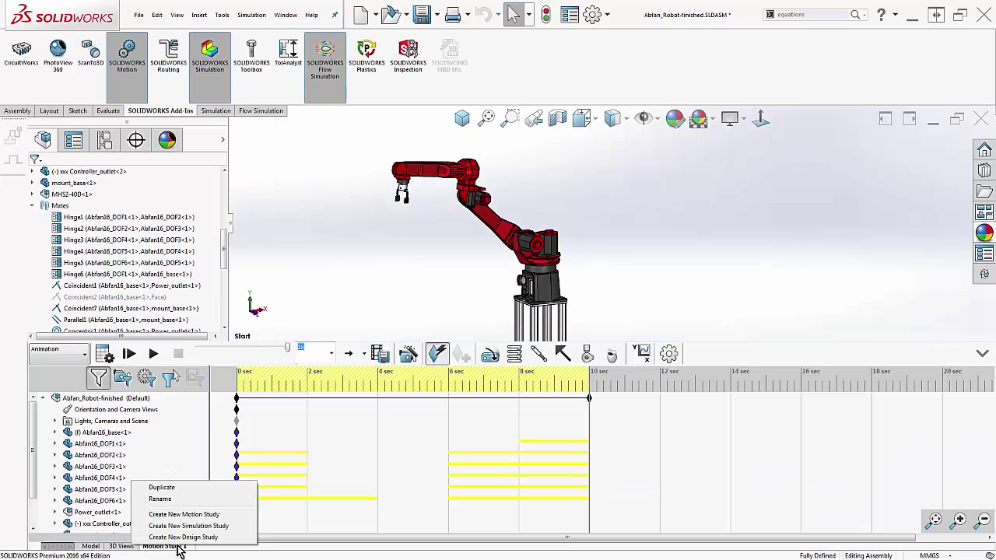
Step: Create Motion Study 2 and import Mate Controller1 key points with the Animation Wizard
click(185, 515)
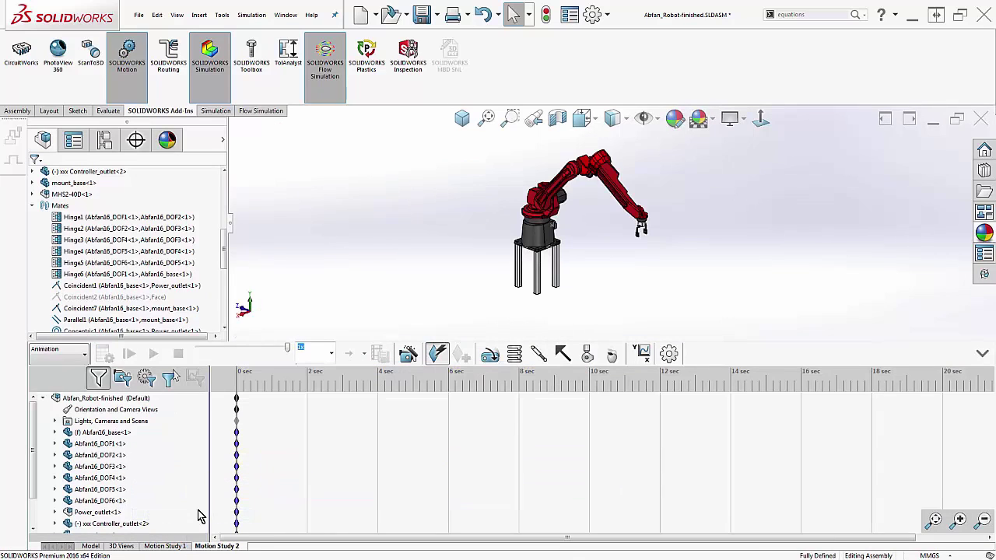
click(105, 398)
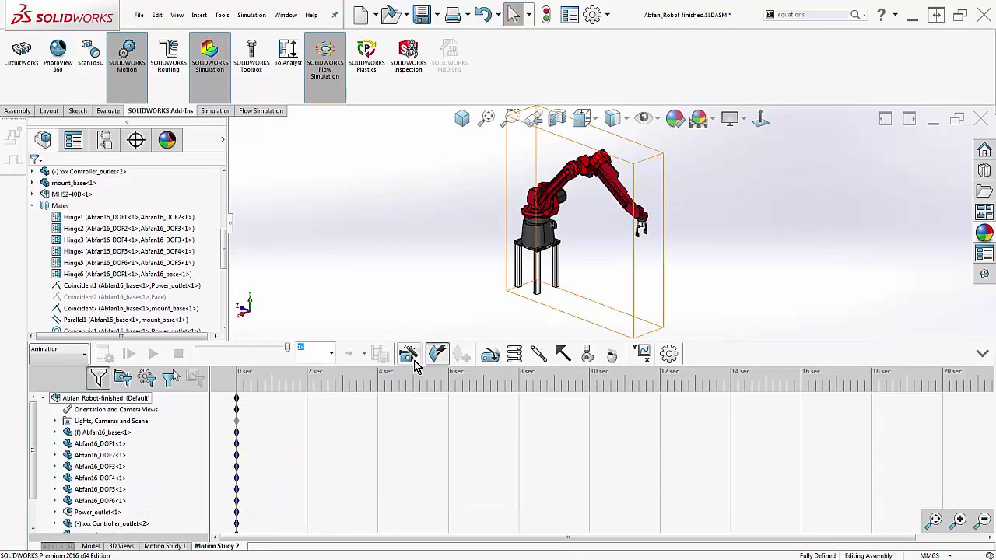
click(410, 355)
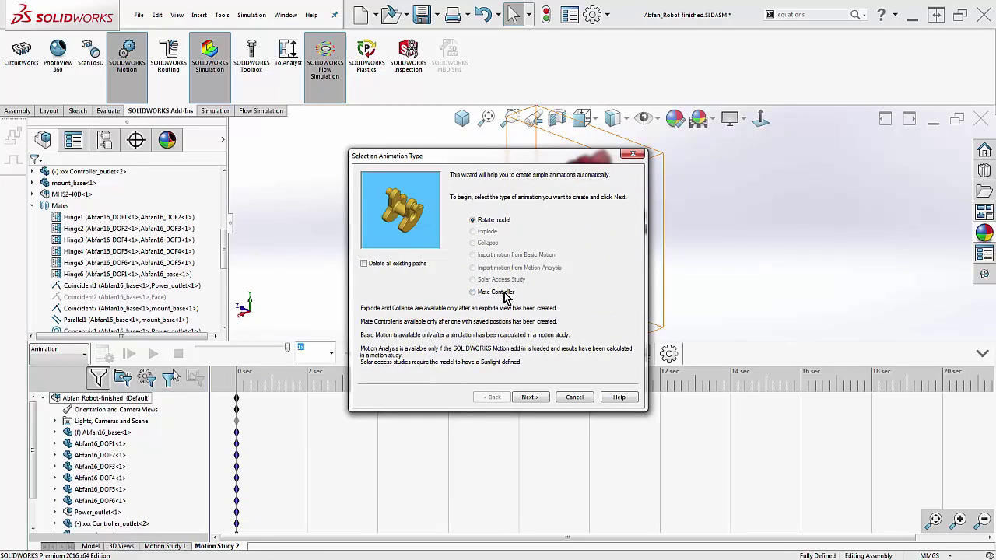
click(505, 293)
click(529, 398)
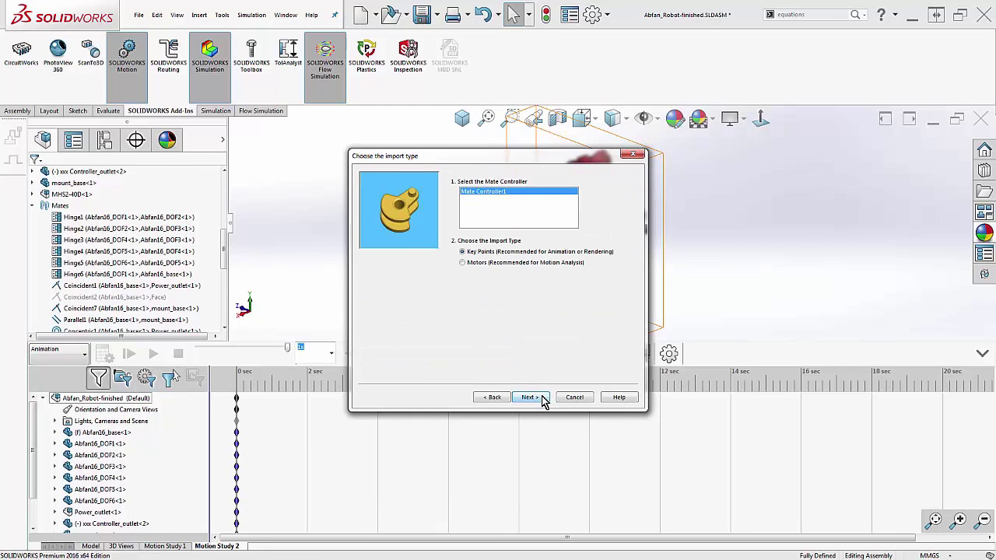
click(529, 398)
click(532, 398)
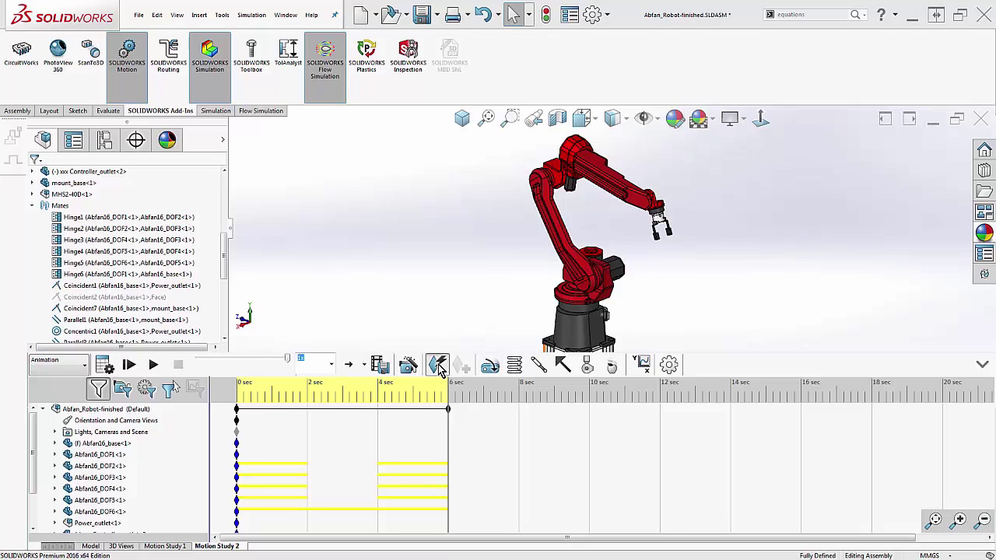
Step: Disable playback of view keys for Orientation and Camera Views
right_click(140, 420)
click(147, 429)
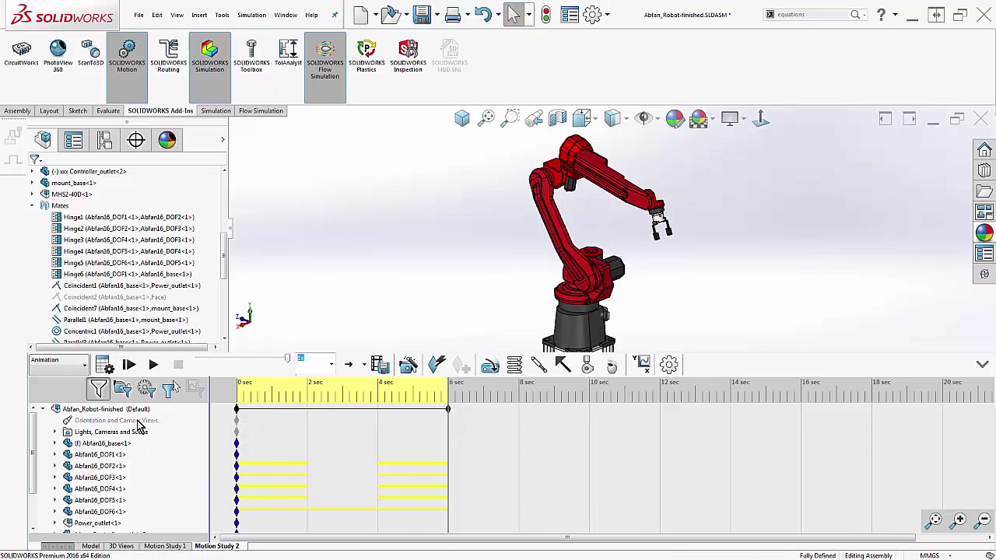
right_click(139, 426)
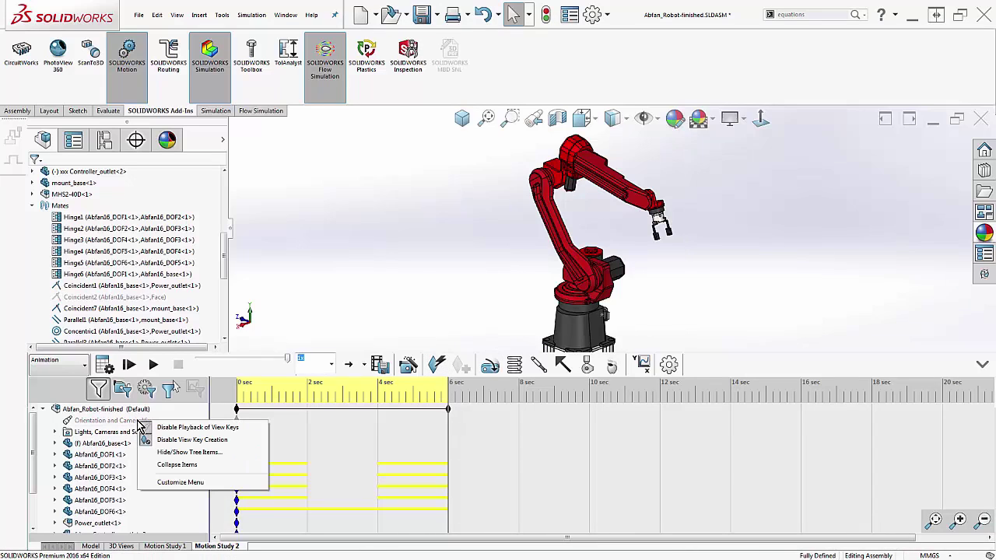
click(340, 280)
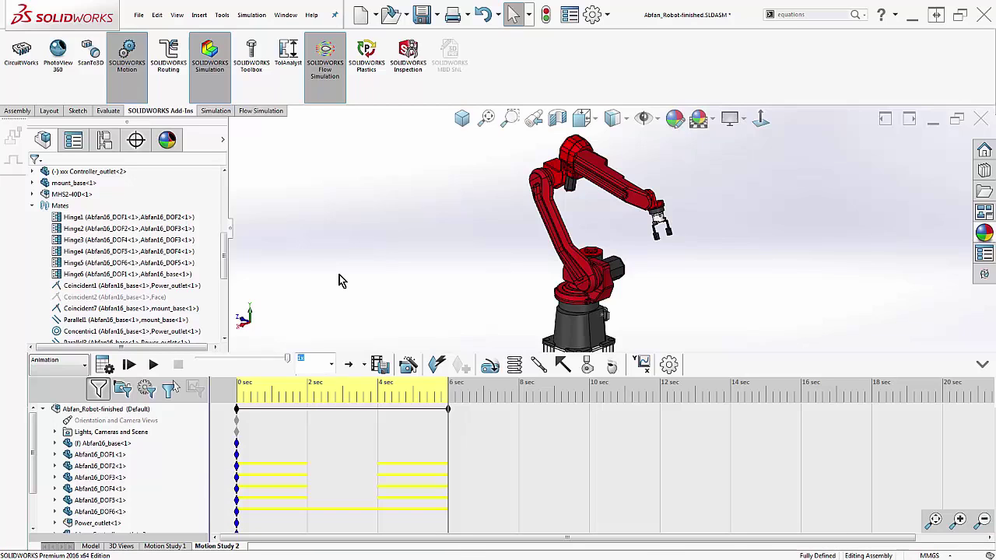
Step: Filter the MotionManager tree to animated mates and expand Mates to show their keyframes
click(123, 390)
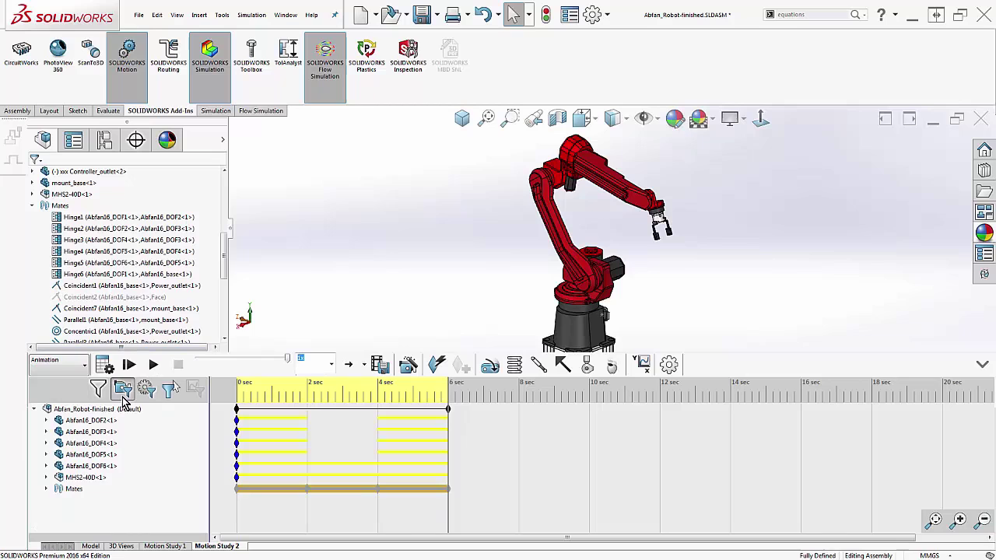
click(146, 389)
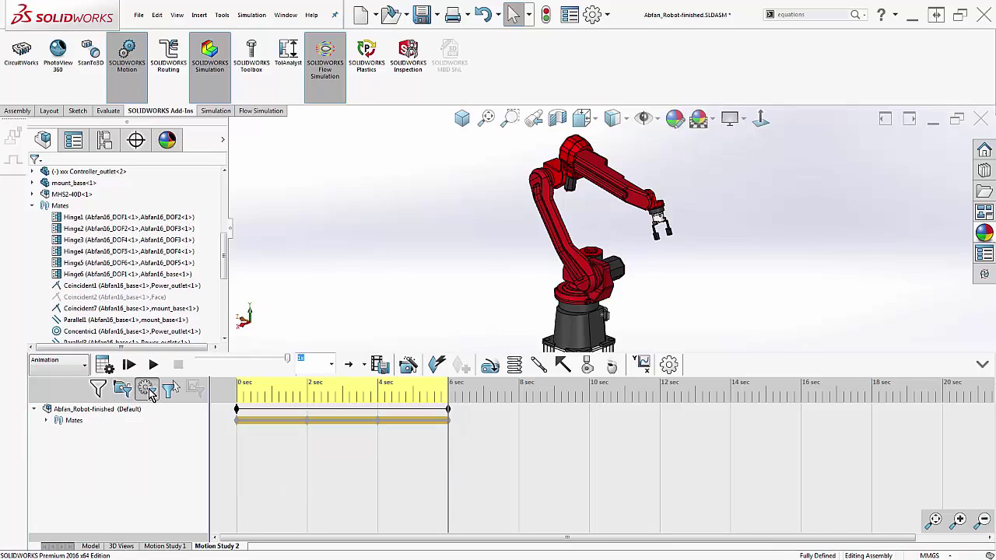
click(48, 421)
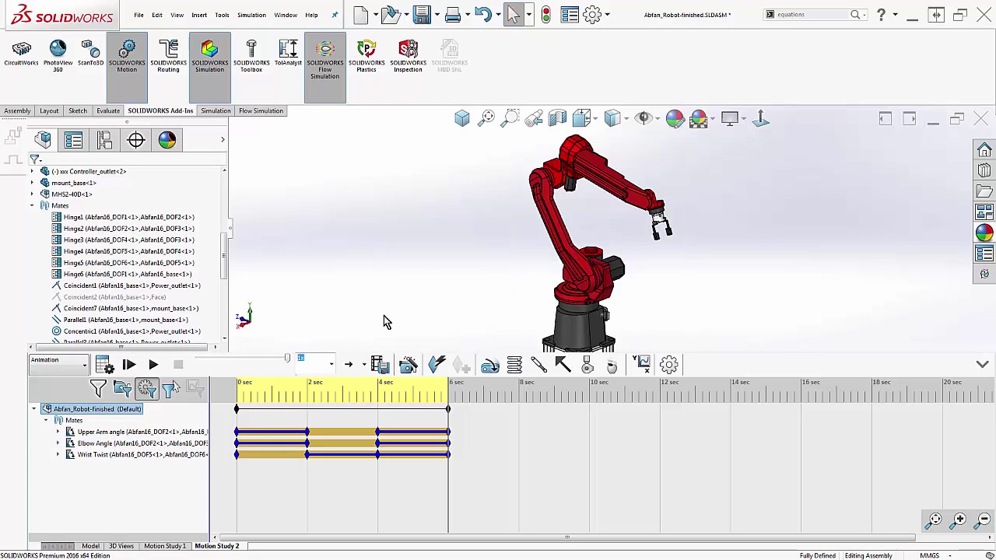
click(463, 246)
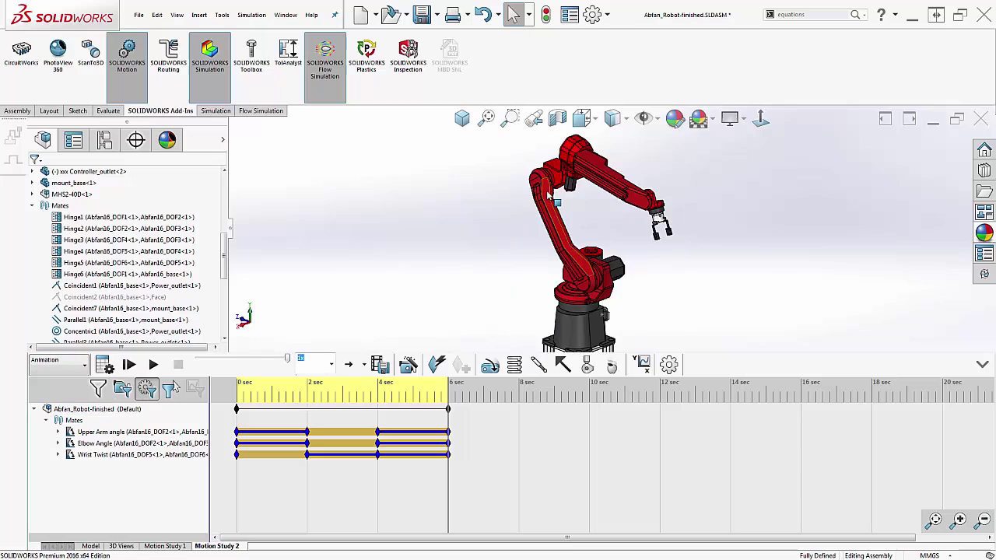
Step: Drag the arm into a new pose and move the end key from 6 to 8 seconds
drag(550, 199, 654, 290)
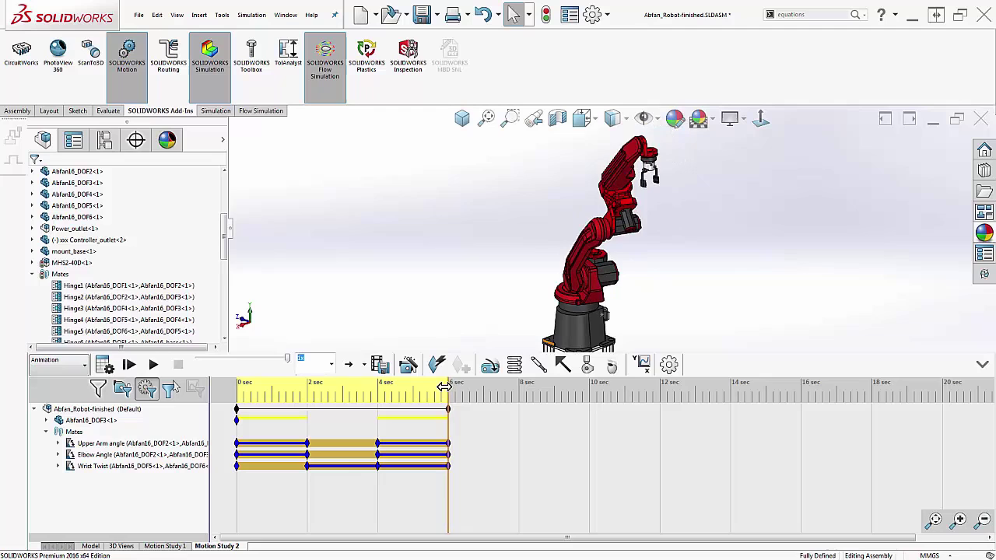
drag(443, 387, 519, 410)
click(449, 410)
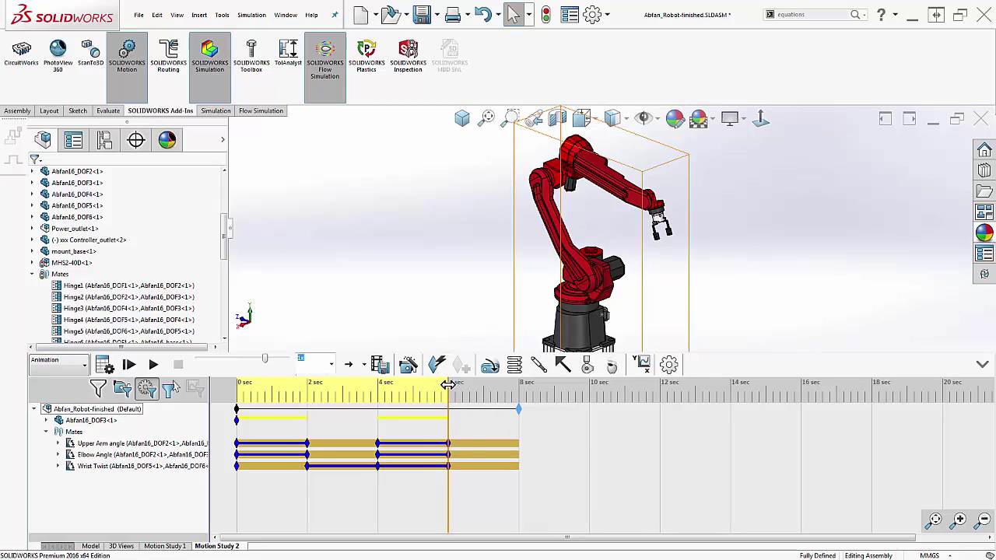
drag(448, 387, 519, 387)
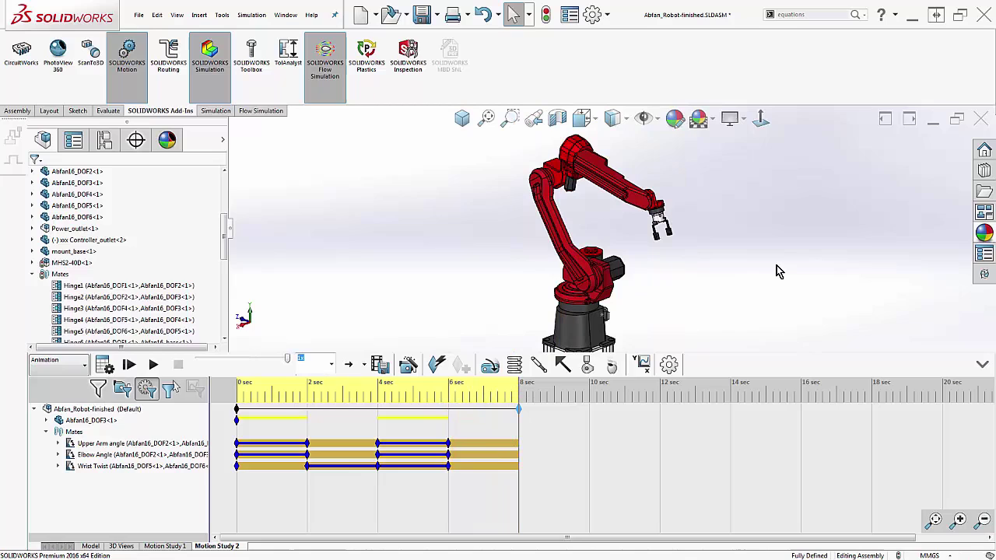
Step: Start Temporary Fix/Group and fix the base Abfan16_DOF1<1>, testing the arm's movement
right_click(738, 179)
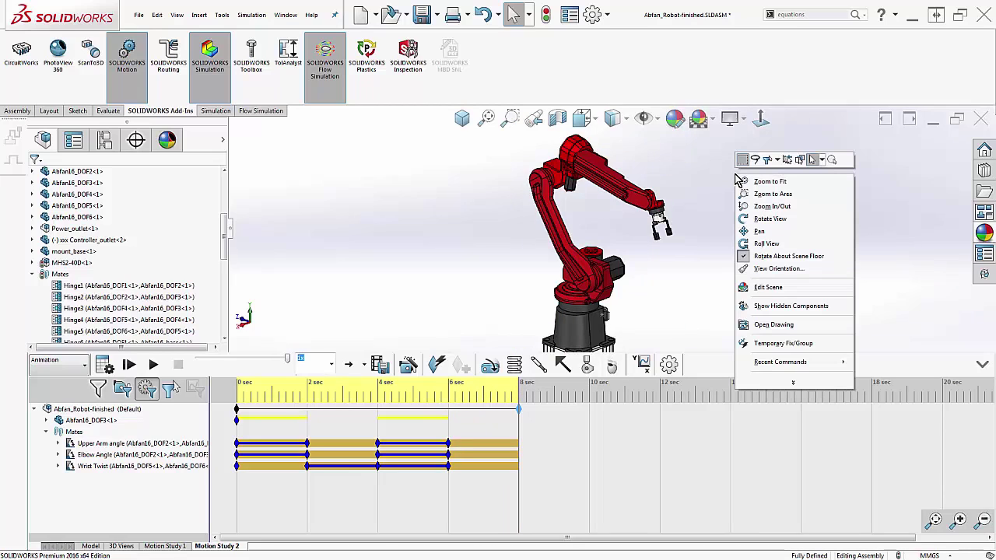
click(806, 345)
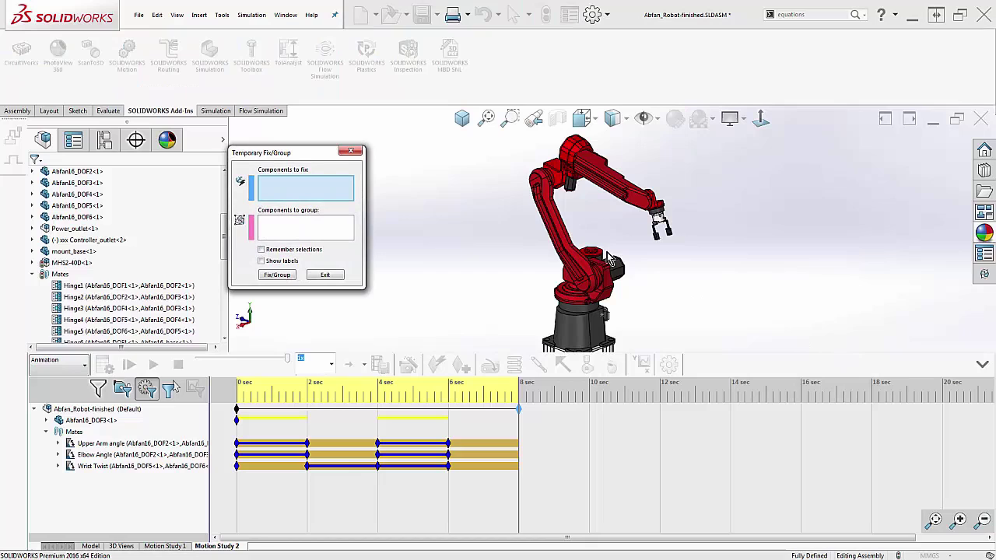
click(277, 276)
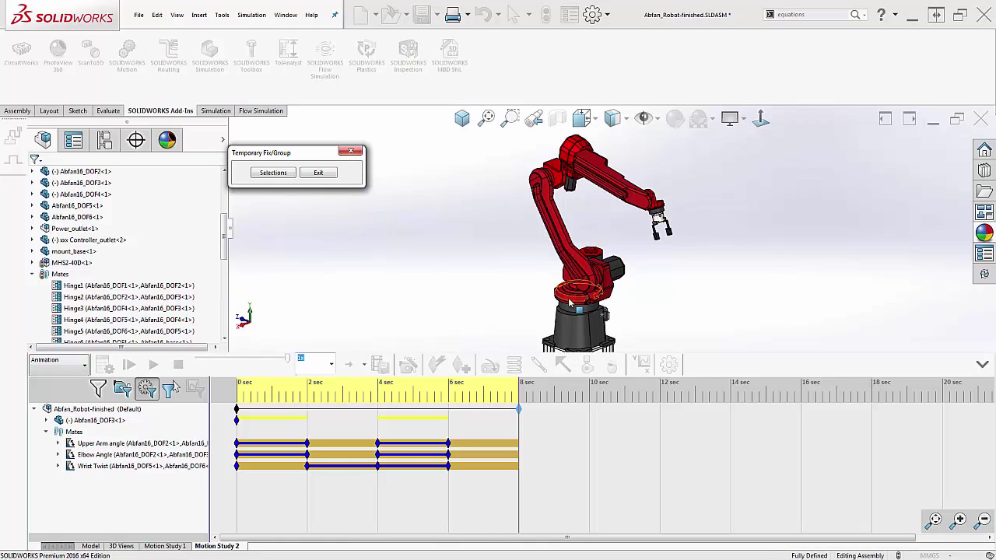
mouse_move(573, 301)
mouse_down()
mouse_move(554, 292)
mouse_move(590, 303)
mouse_up()
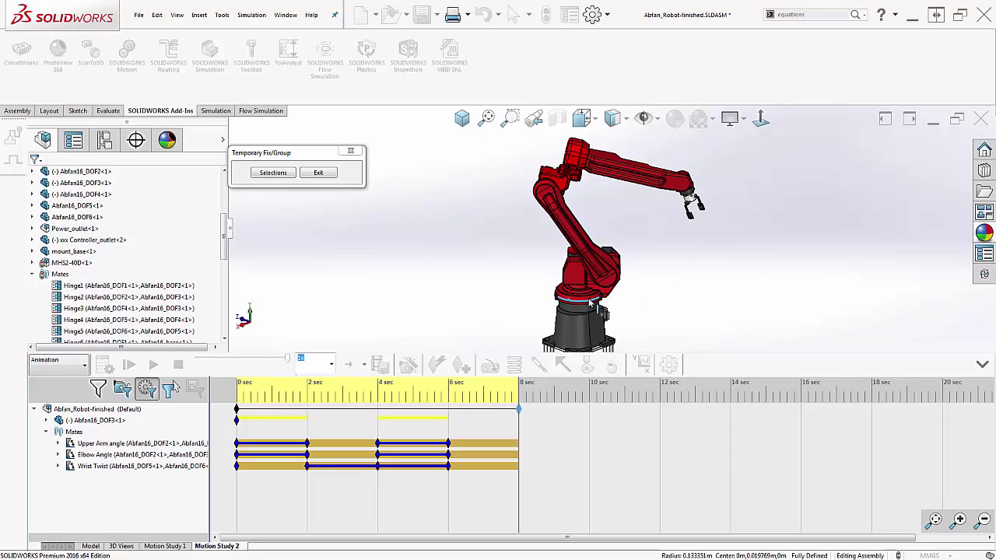
click(289, 173)
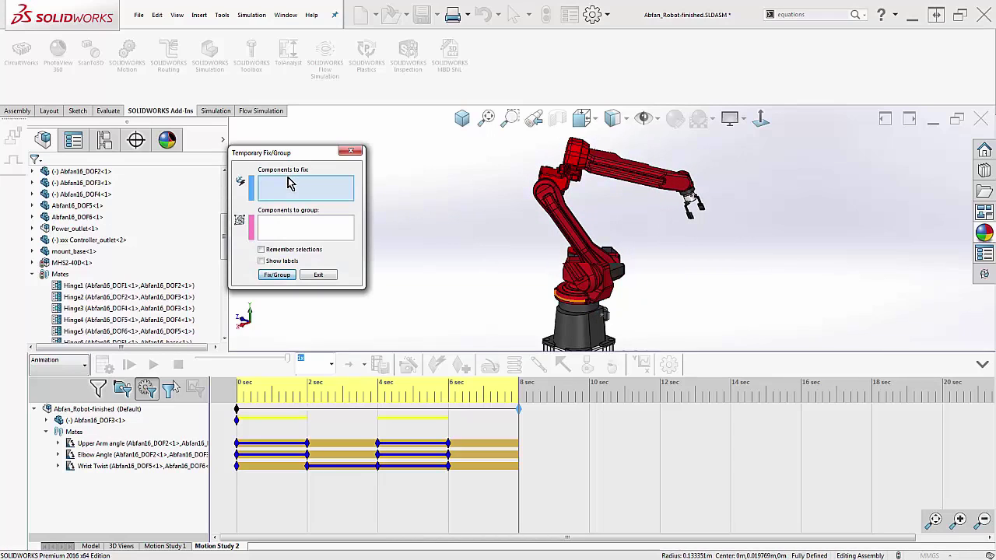
click(574, 259)
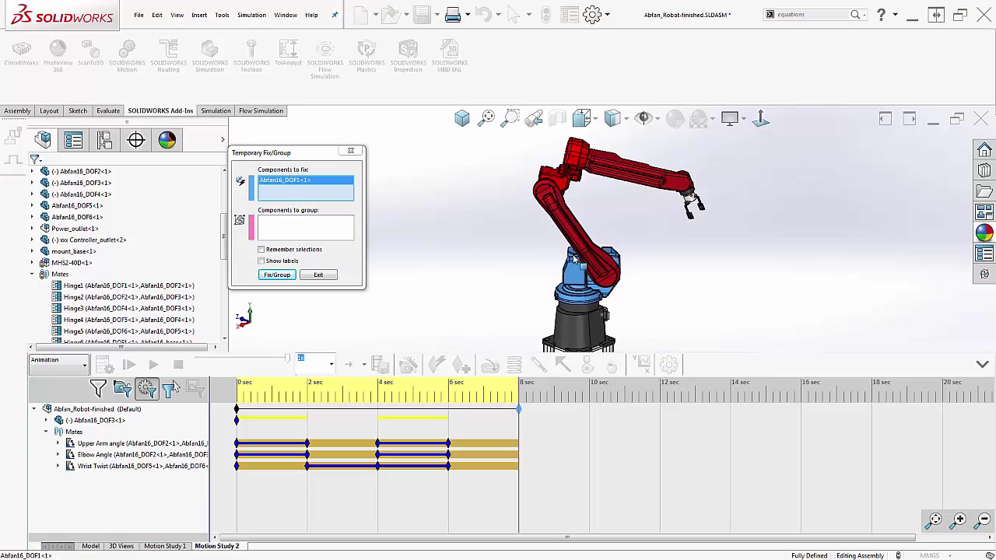
click(295, 274)
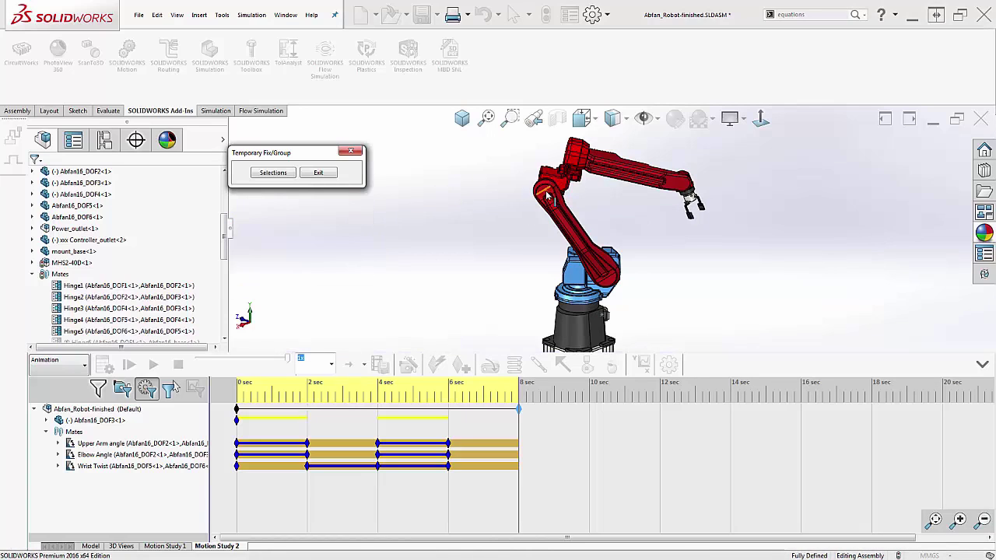
drag(548, 193, 665, 218)
Step: Also fix lower arm Abfan16_DOF2<1>, swing the forearm down around the elbow, then exit
click(274, 172)
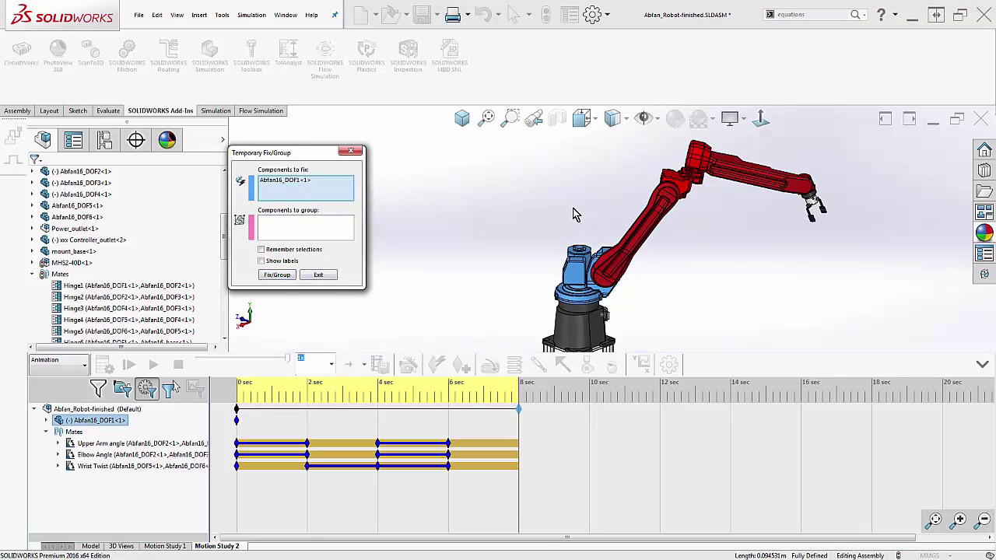
click(642, 243)
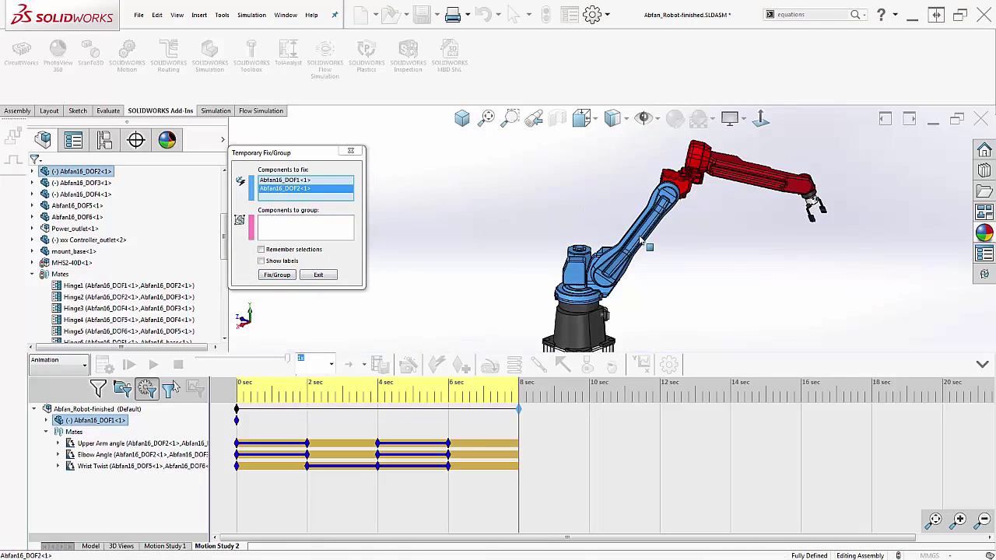
click(284, 274)
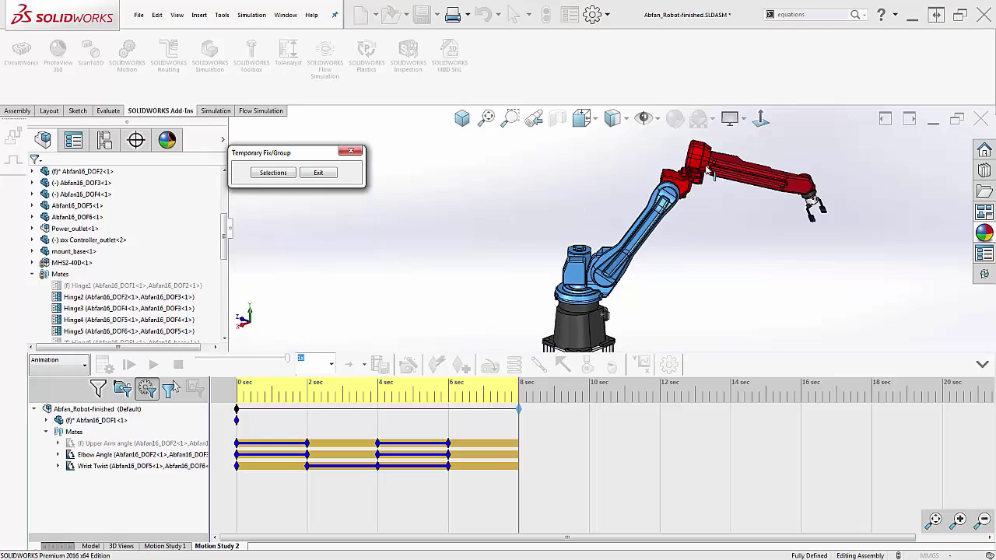
drag(709, 172, 703, 211)
click(272, 172)
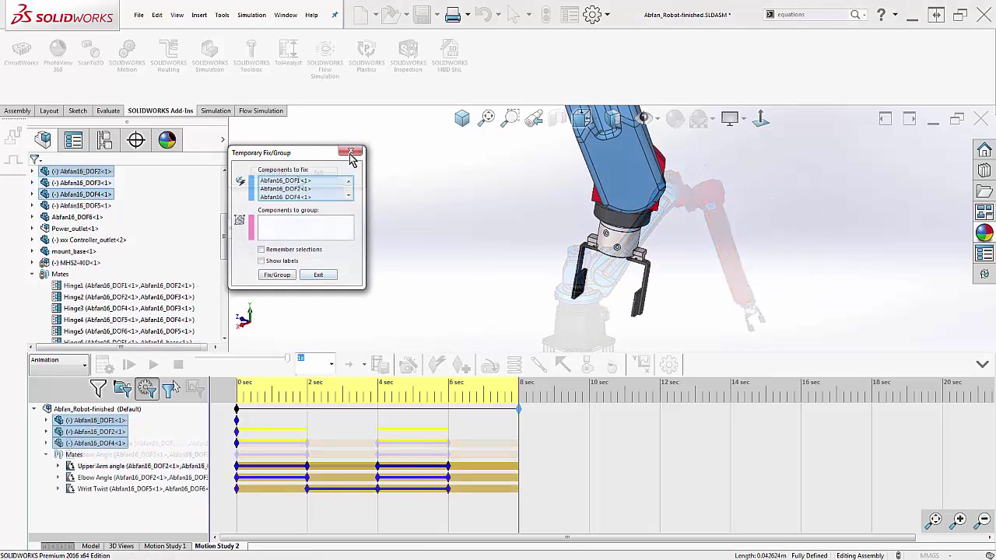
click(351, 153)
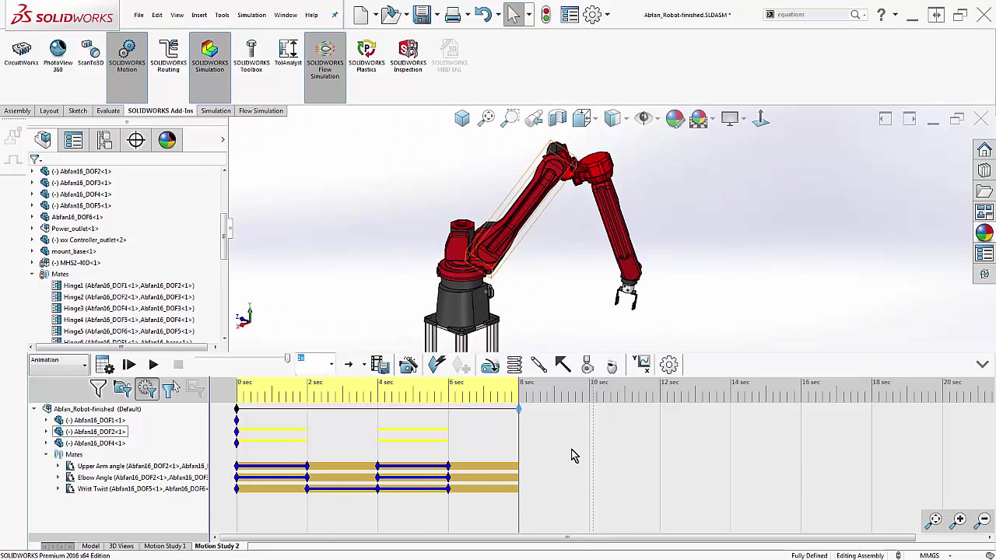
Step: Place 8-second keys on the Upper Arm angle, Elbow Angle and Wrist Twist mates, then recalculate
right_click(519, 467)
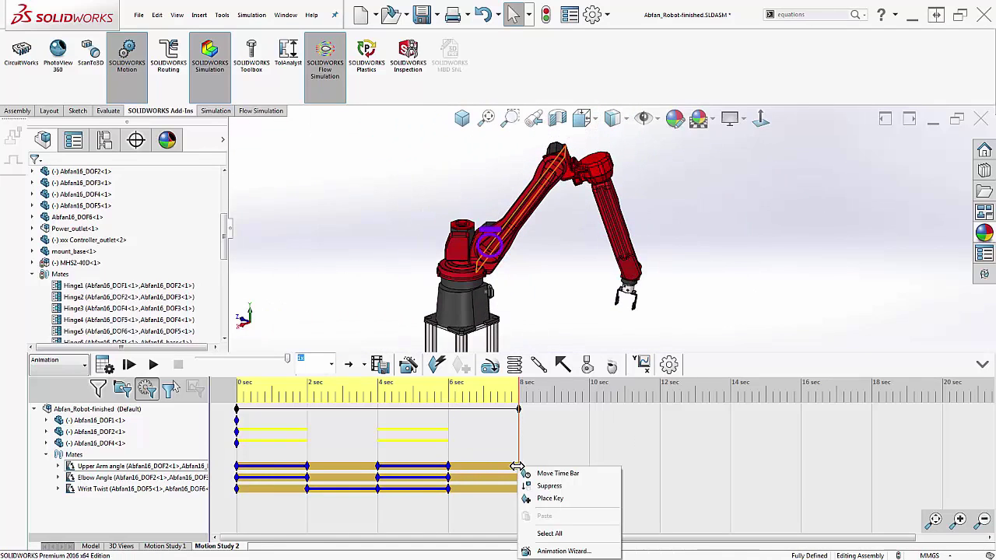
click(561, 499)
right_click(518, 478)
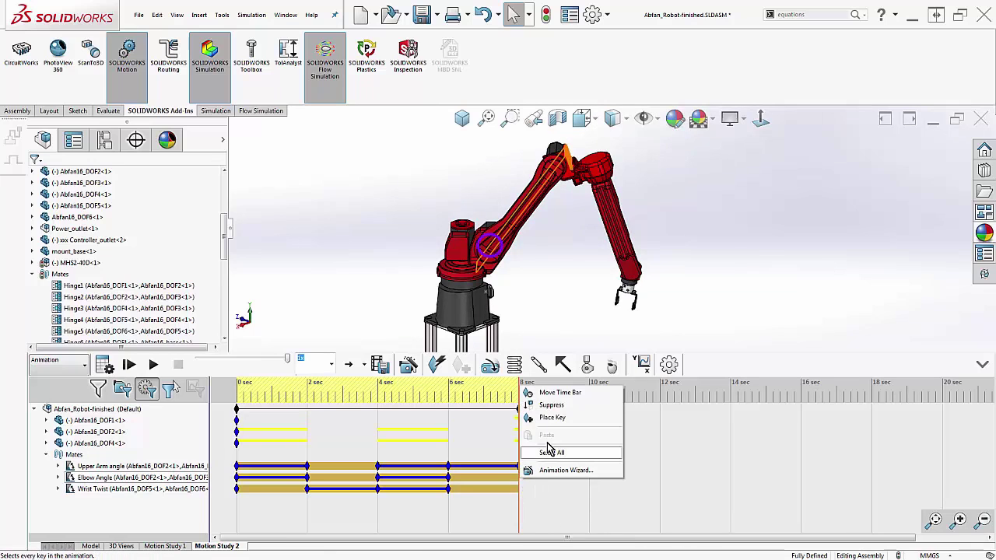
click(560, 418)
right_click(518, 489)
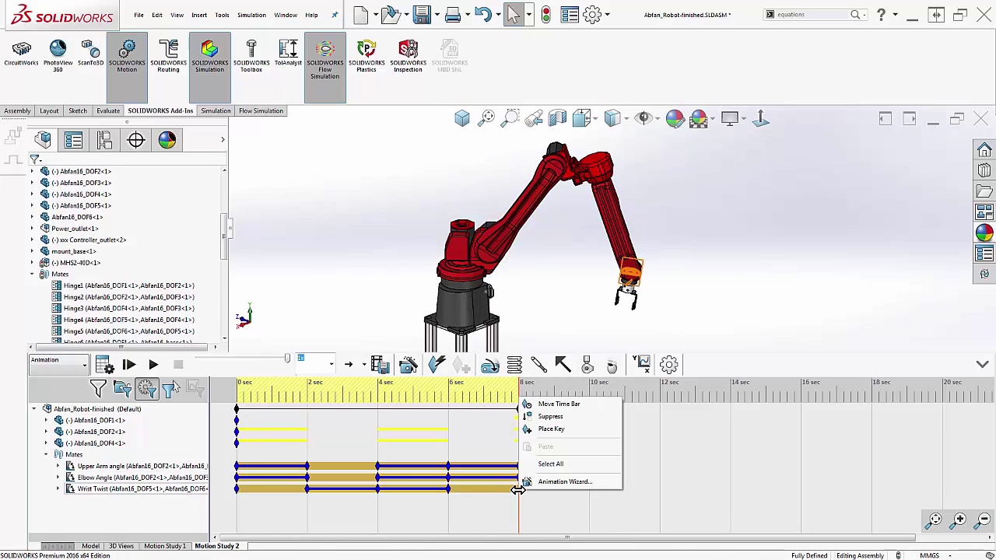
click(558, 429)
click(498, 466)
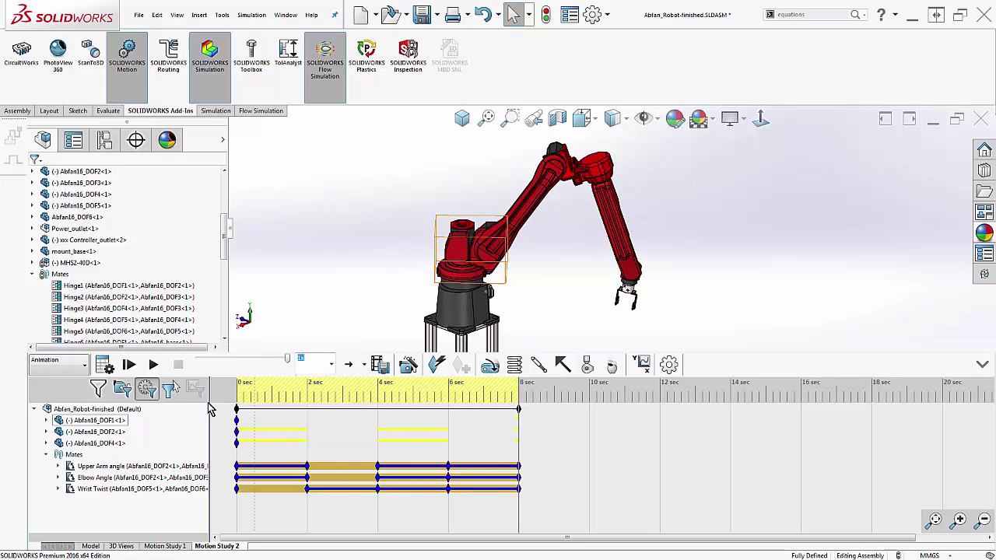
click(102, 364)
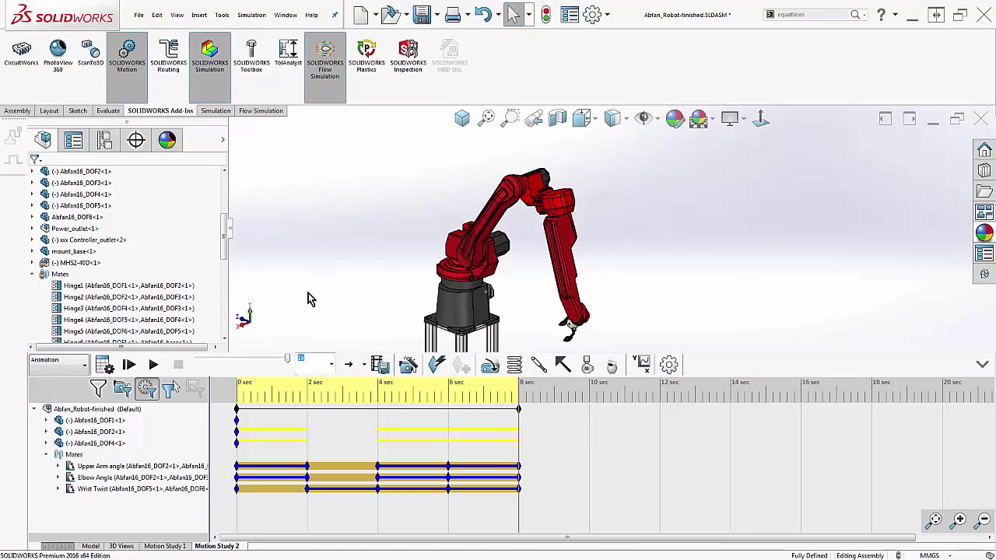
Step: Show all motion tree items, rotate the arm about its base, and key Base Twist at 8 sec
click(104, 392)
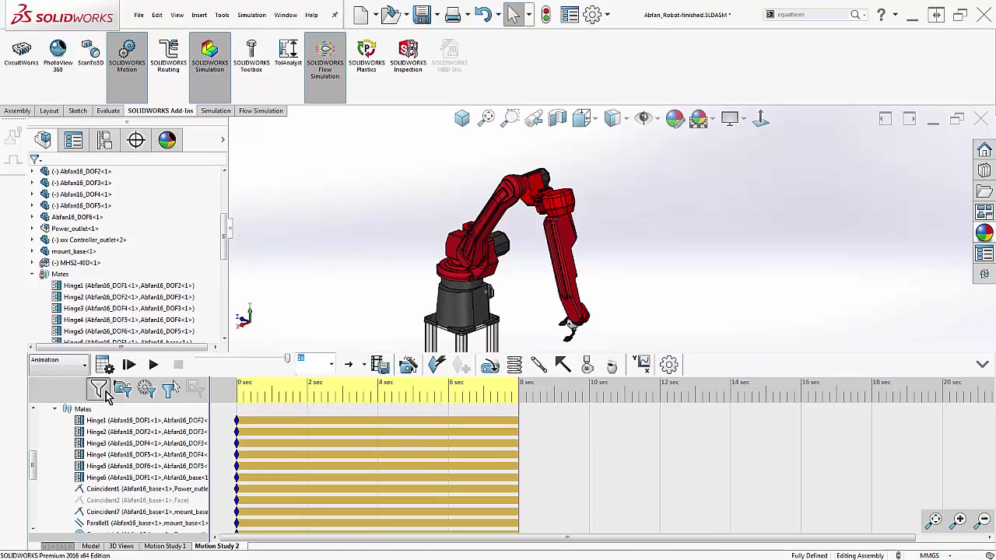
drag(34, 465, 39, 498)
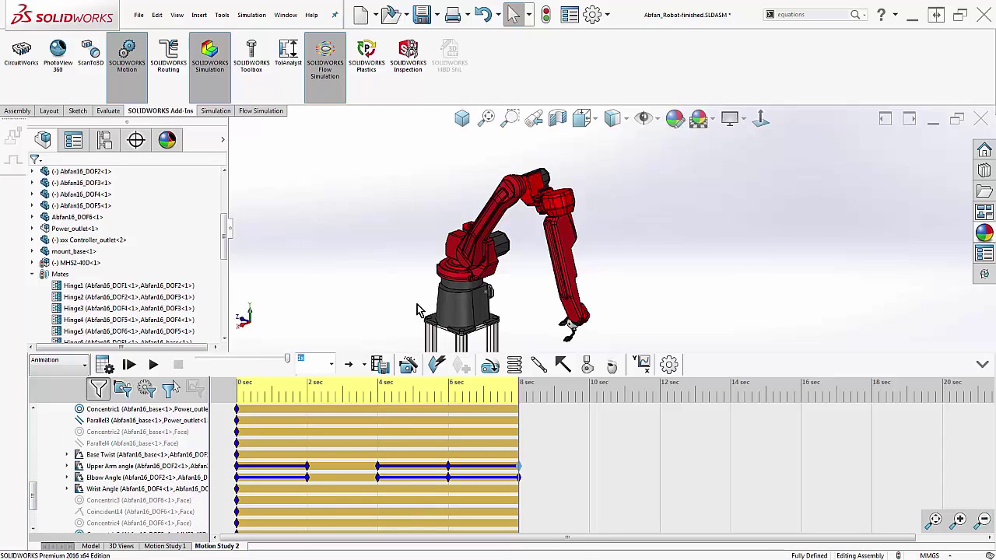
drag(467, 283, 486, 280)
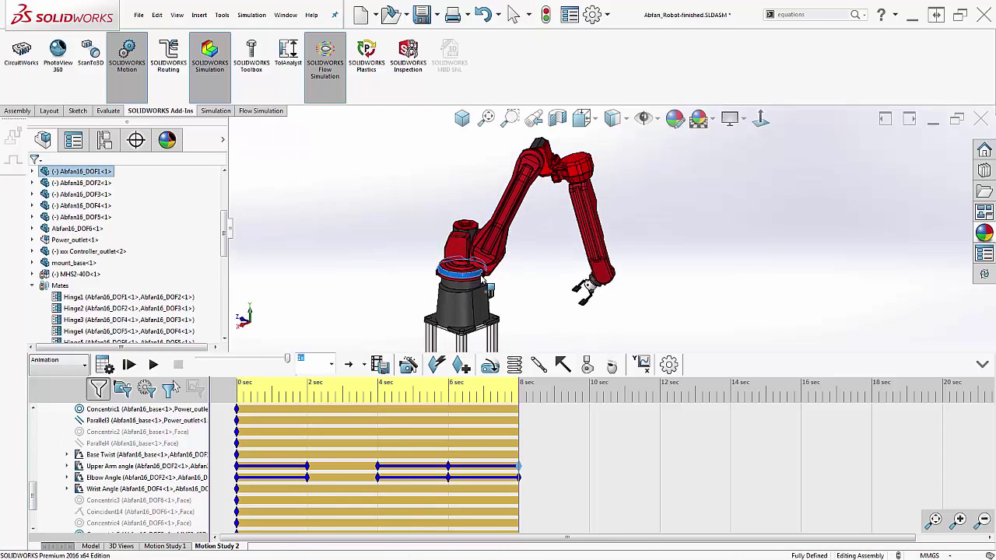
right_click(519, 455)
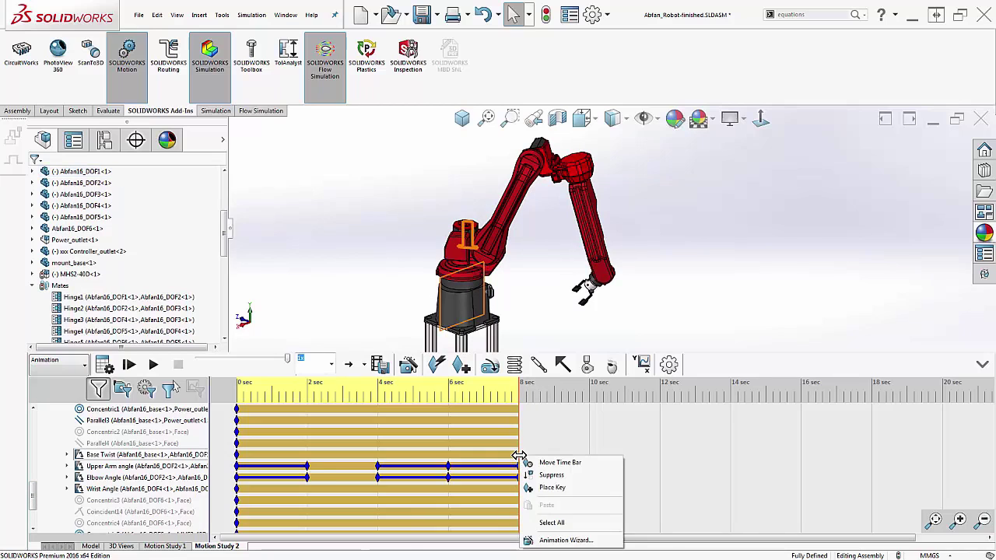
click(552, 488)
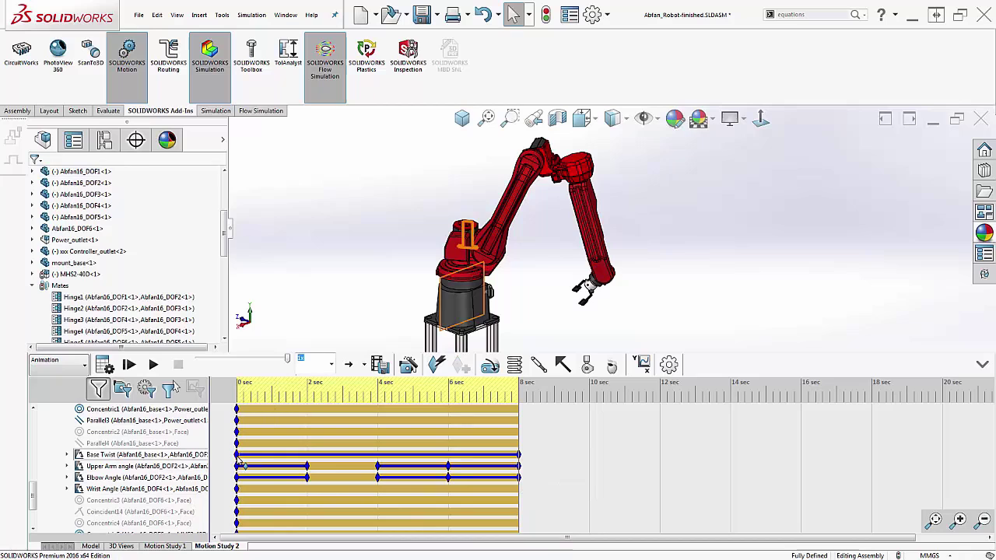
Step: Move a Base Twist key to 6 sec and replace it with the current pose
drag(237, 455, 449, 458)
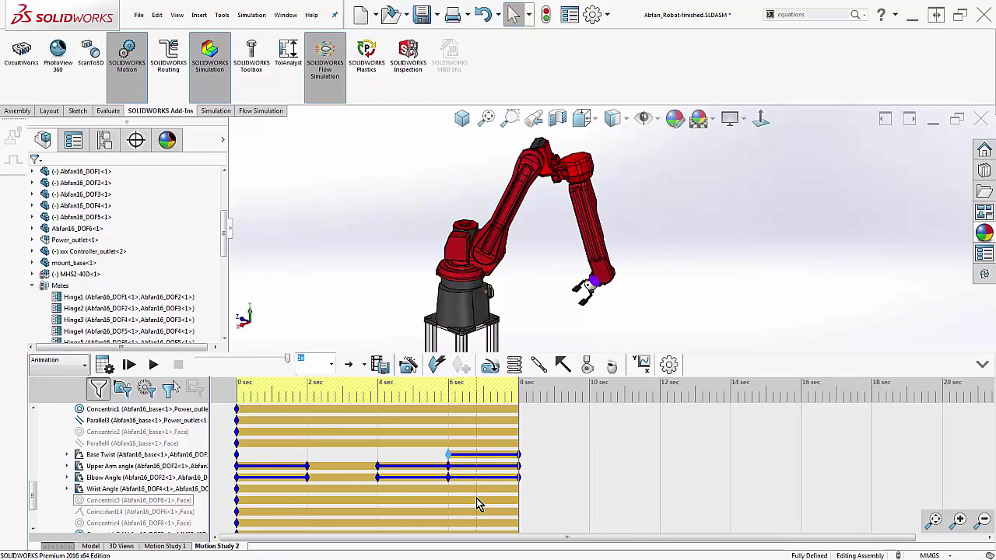
drag(237, 455, 337, 465)
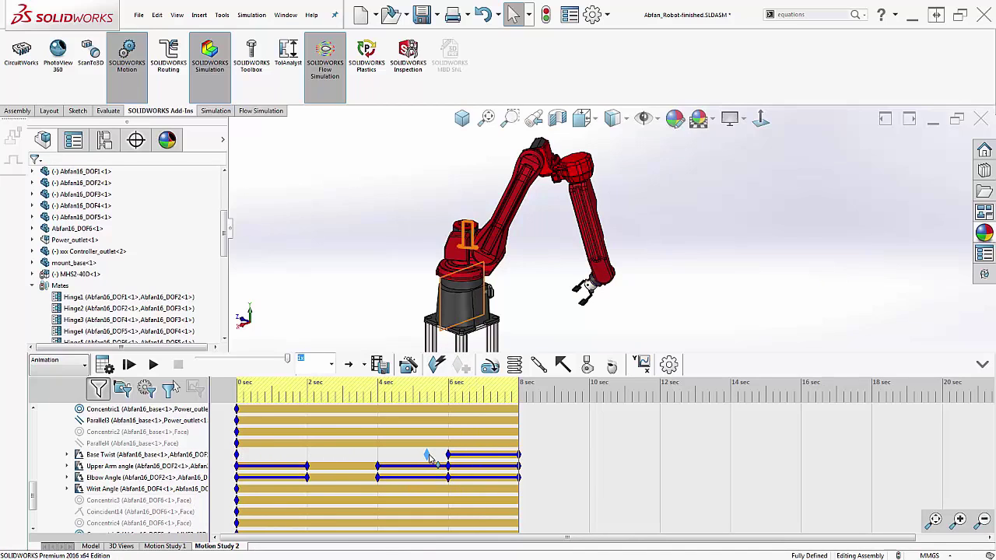
drag(431, 459, 451, 464)
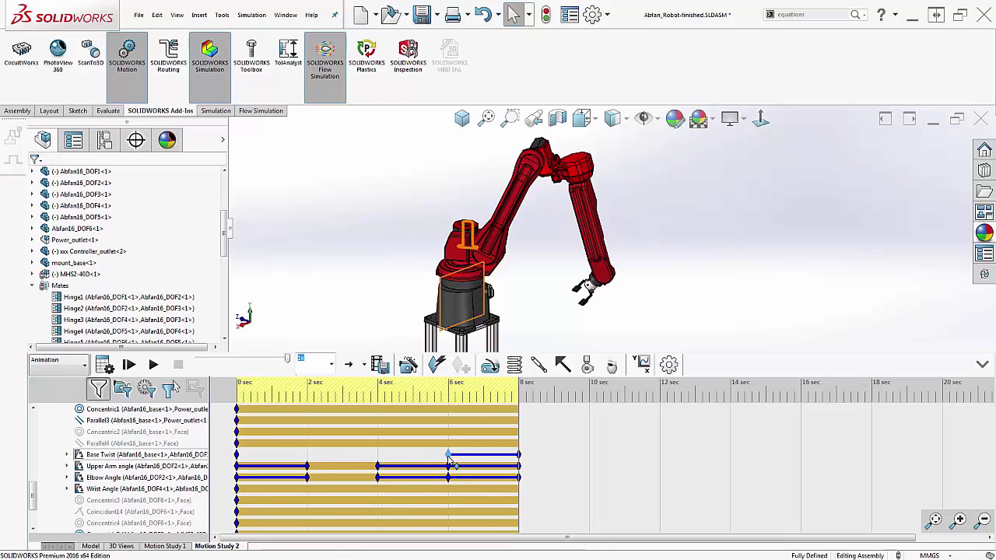
right_click(451, 464)
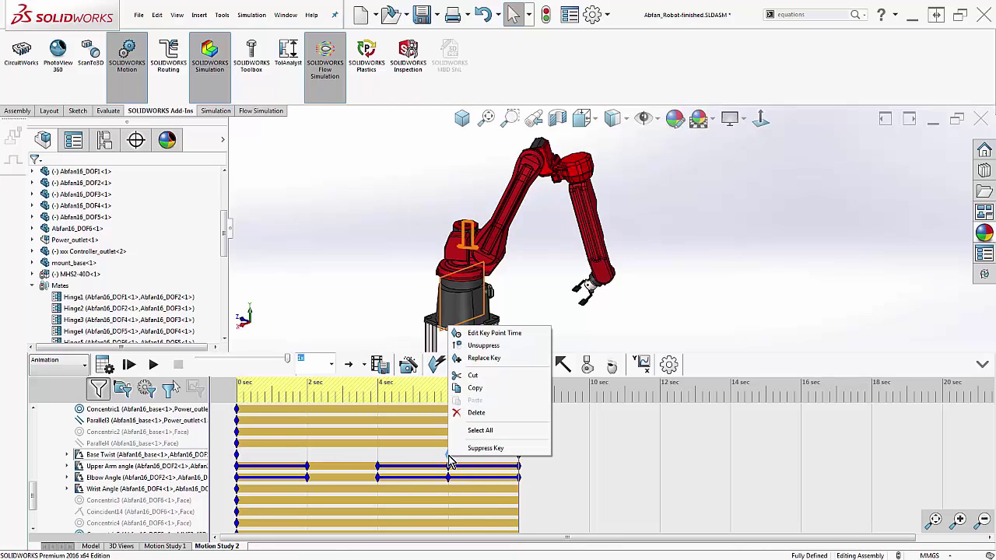
click(484, 358)
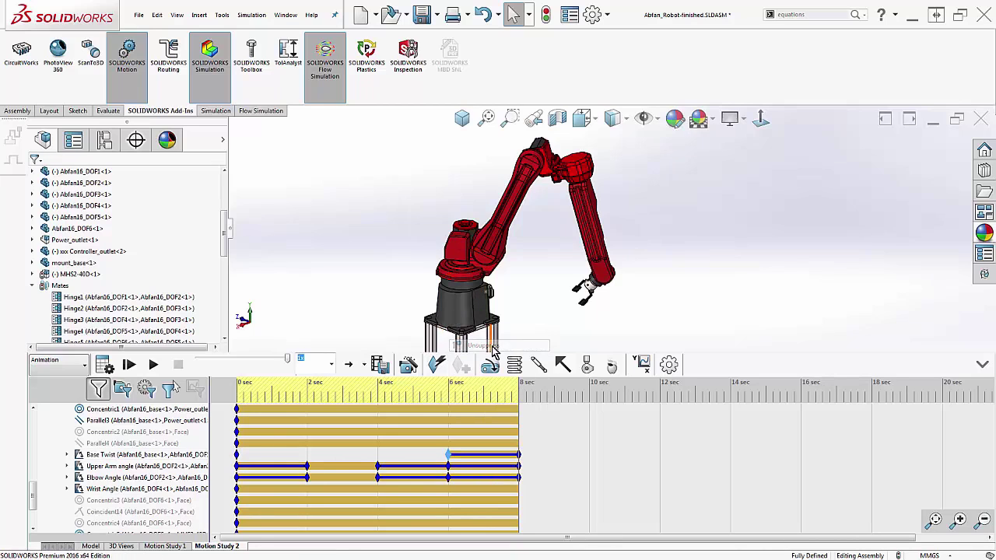
Step: Replace the 0 sec Base Twist key, return the time bar to about 6 sec, and recalculate
right_click(237, 455)
click(262, 375)
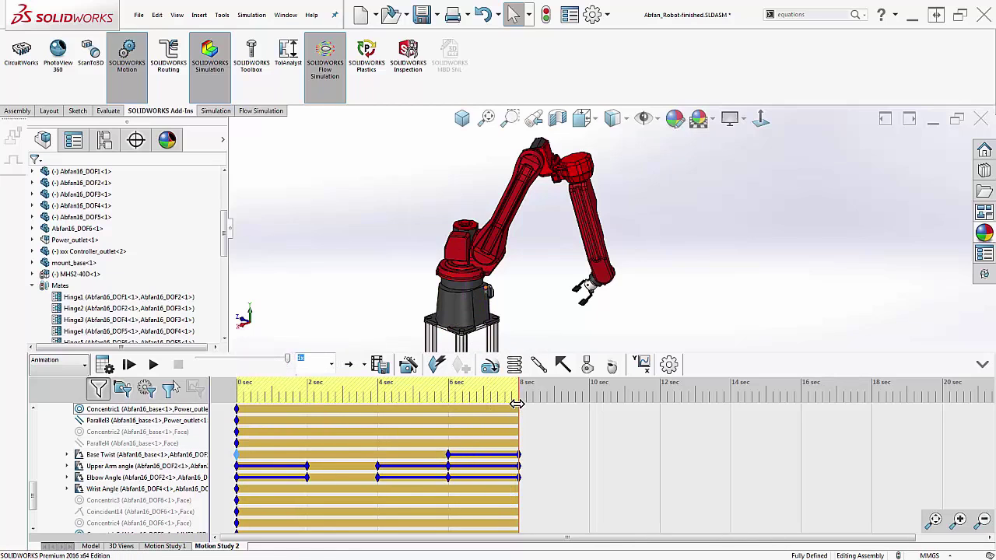
mouse_move(518, 402)
mouse_down()
mouse_move(450, 416)
mouse_move(519, 421)
mouse_up()
click(104, 364)
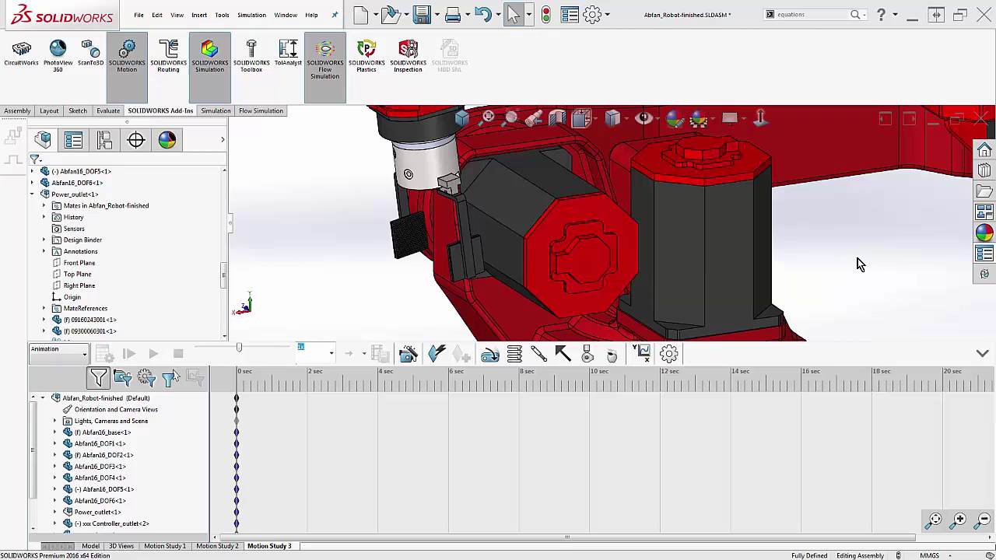
Step: Switch Motion Study 3 to Motion Analysis and add Solid Body Contact5 on the Abfan16_DOF1 arm link
click(83, 355)
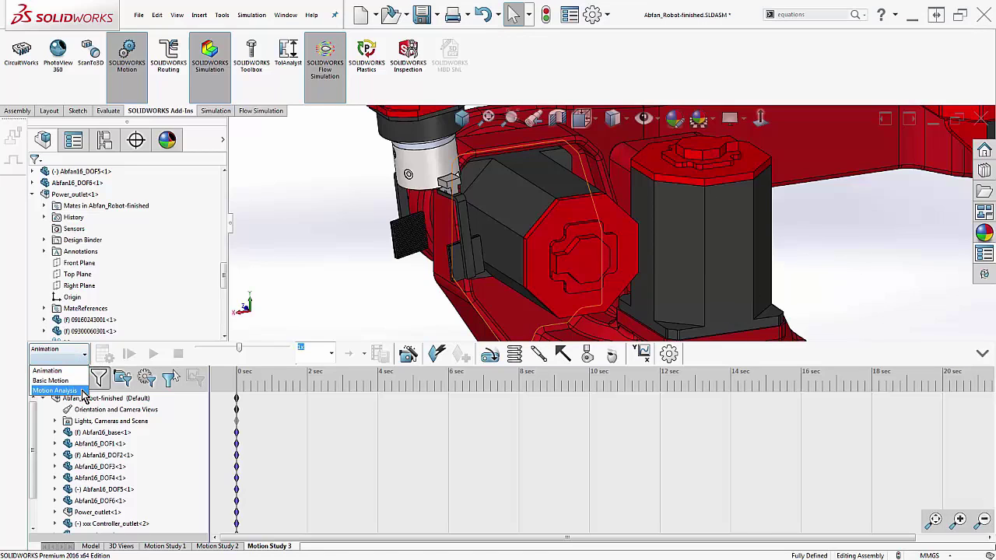
click(55, 389)
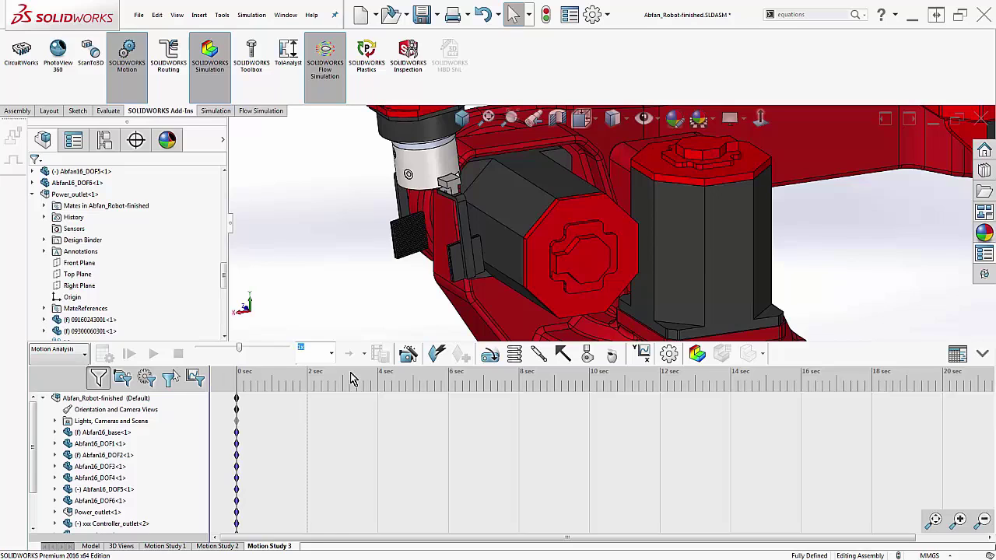
click(592, 354)
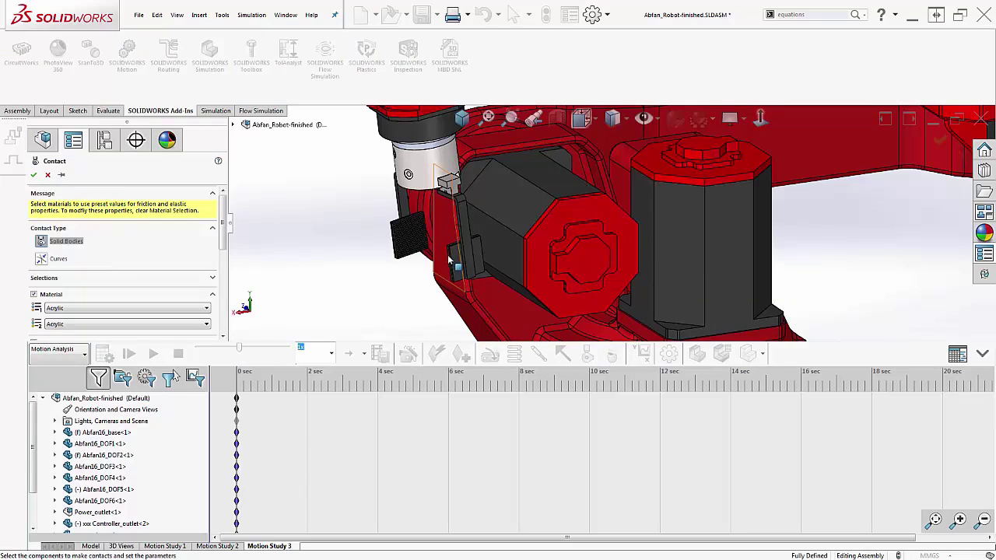
click(502, 259)
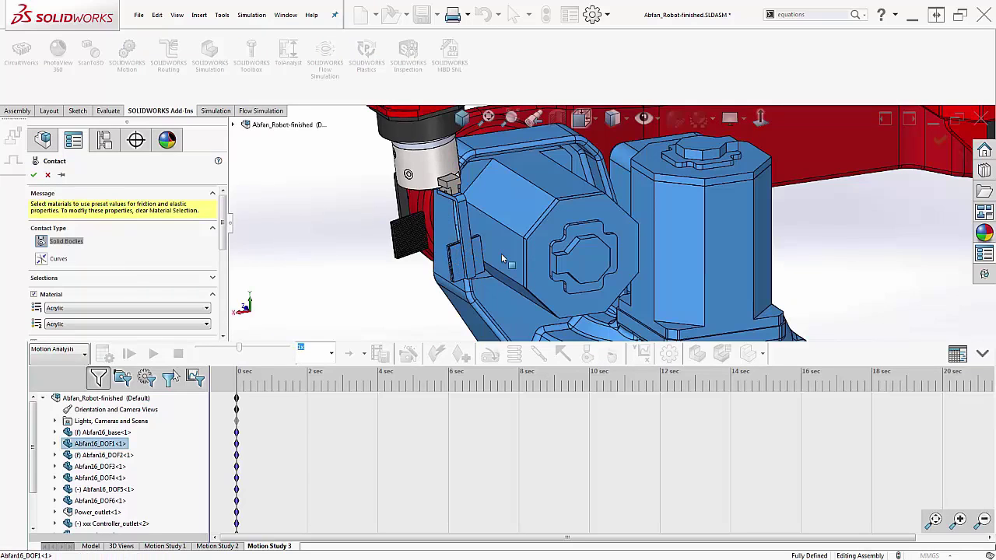
click(33, 175)
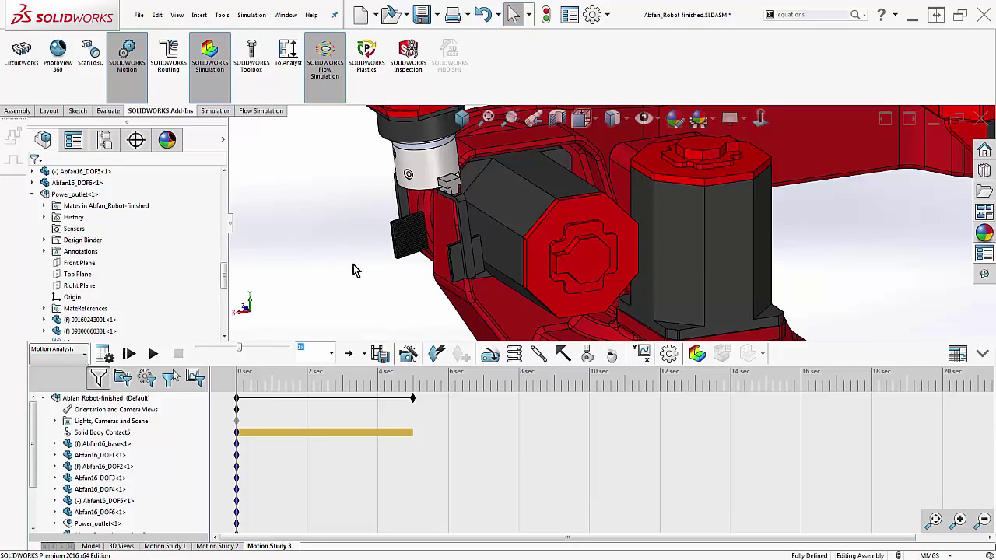
Step: Add RotaryMotor4 on the MHS2-40D cylinder face, reversed with a new RPM, and calculate through 5 s
click(488, 355)
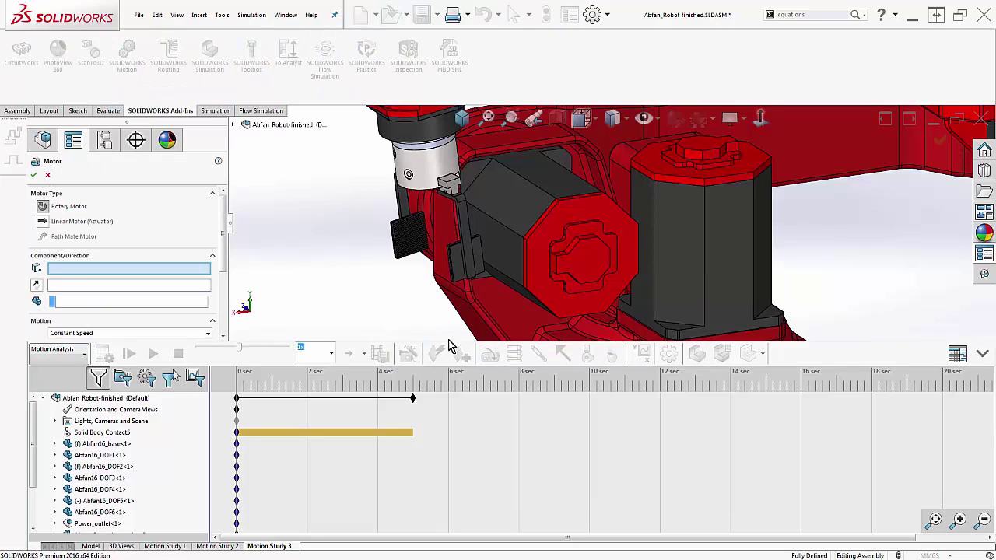
click(435, 170)
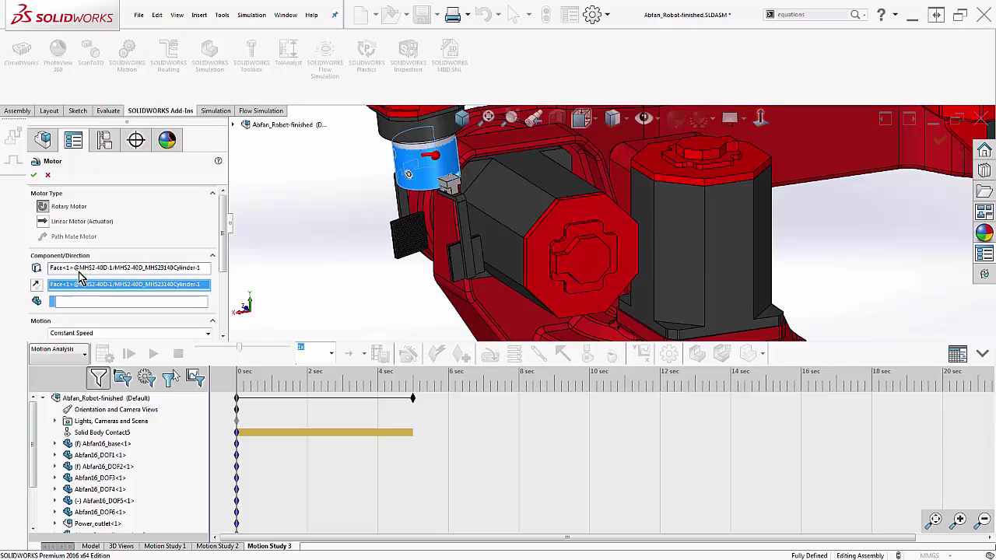
click(36, 285)
scroll(221, 262, down, 3)
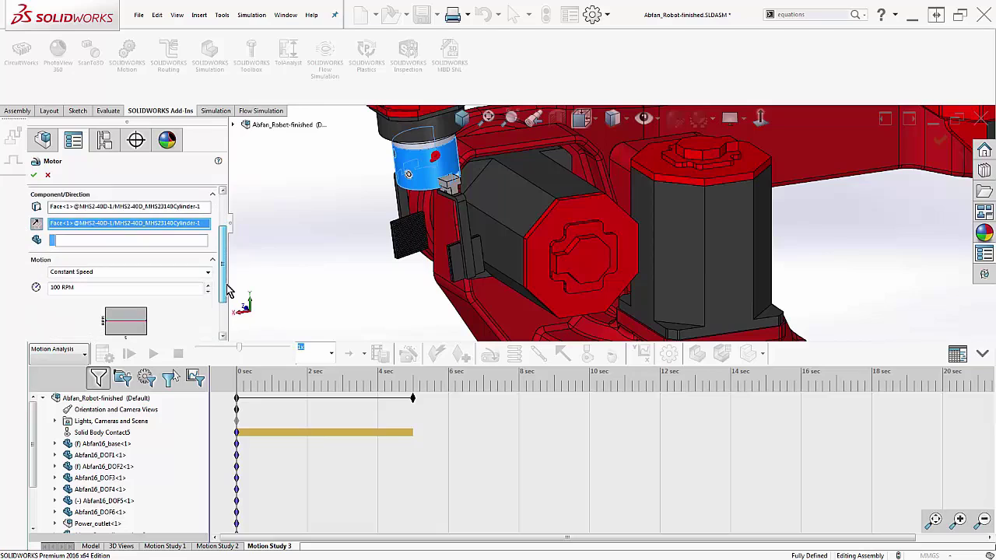
double_click(53, 281)
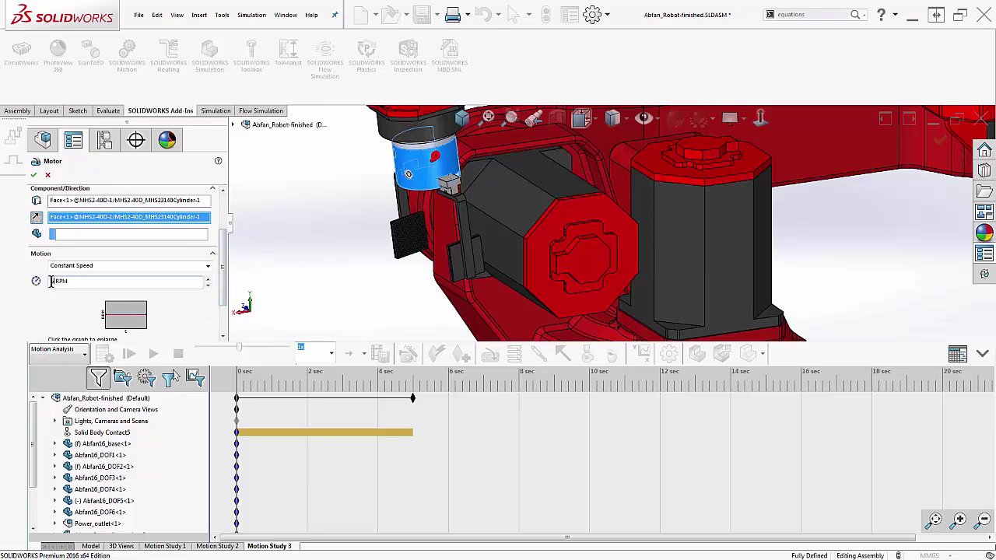
click(34, 175)
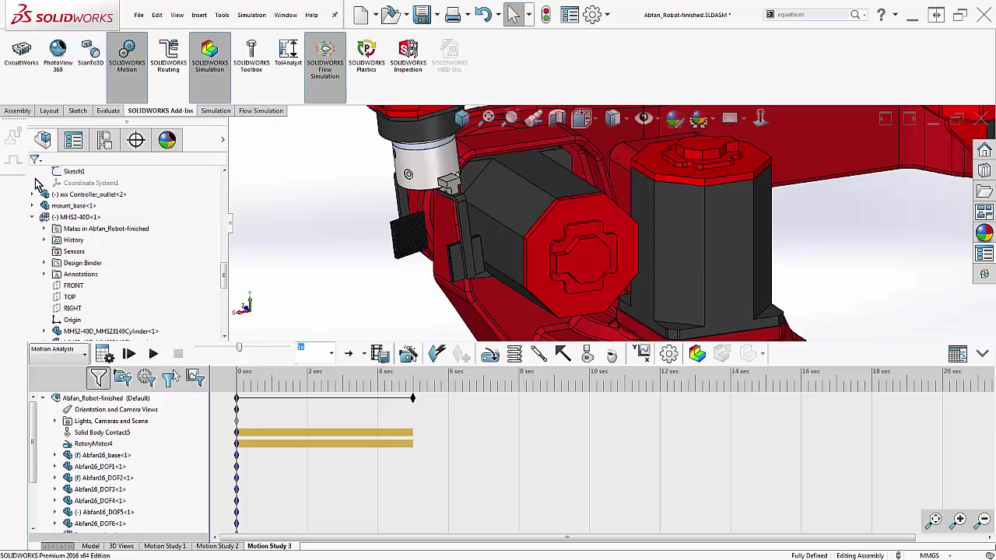
click(107, 354)
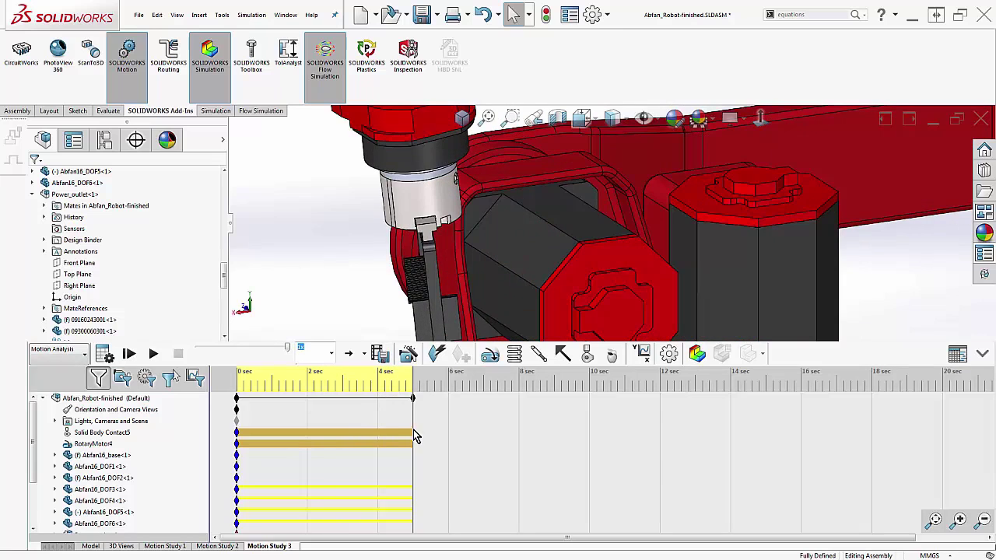
drag(412, 382, 228, 391)
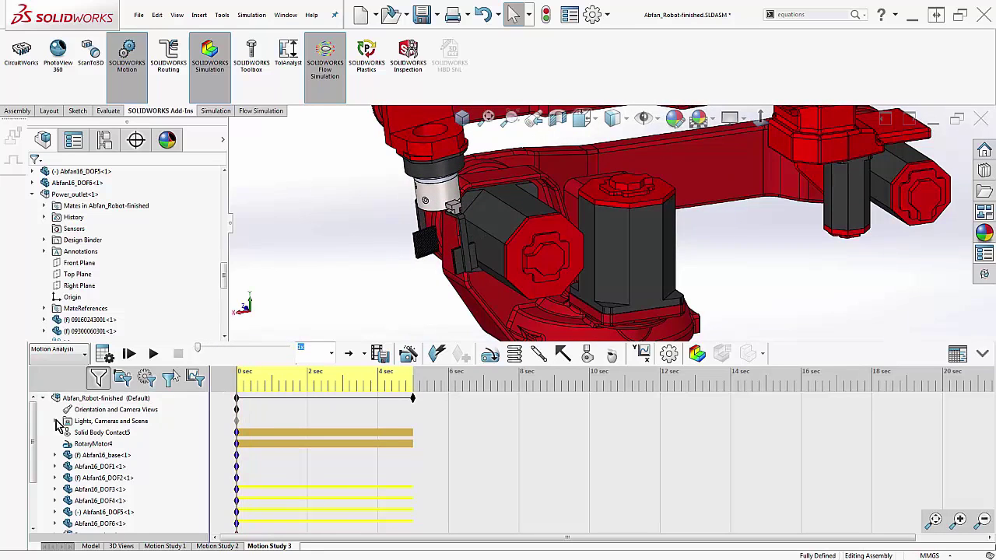
right_click(84, 403)
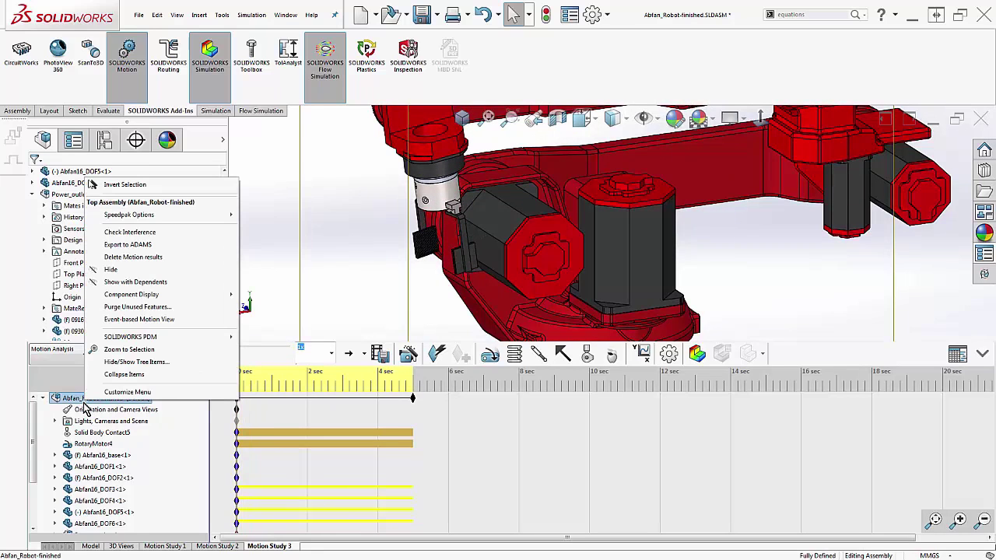
click(179, 232)
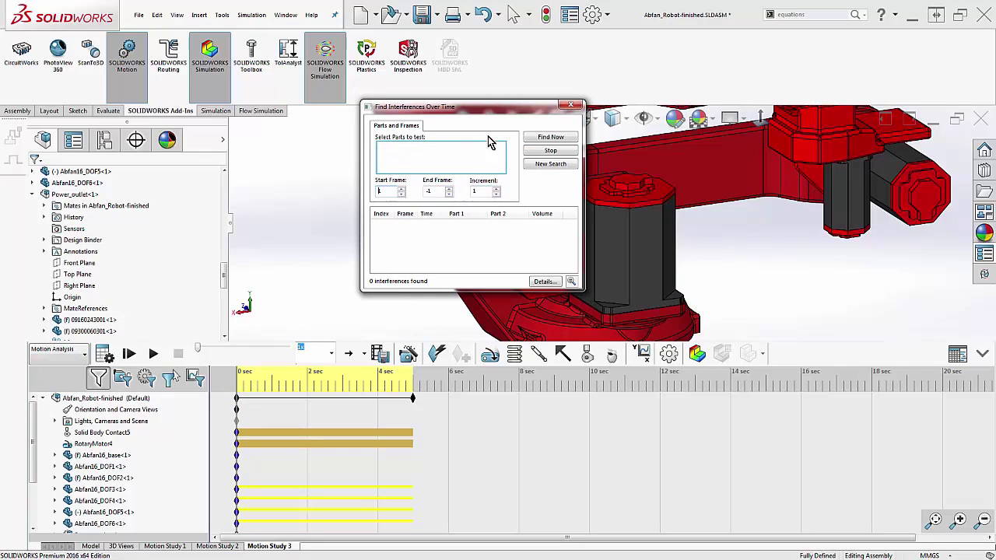
drag(484, 110, 220, 135)
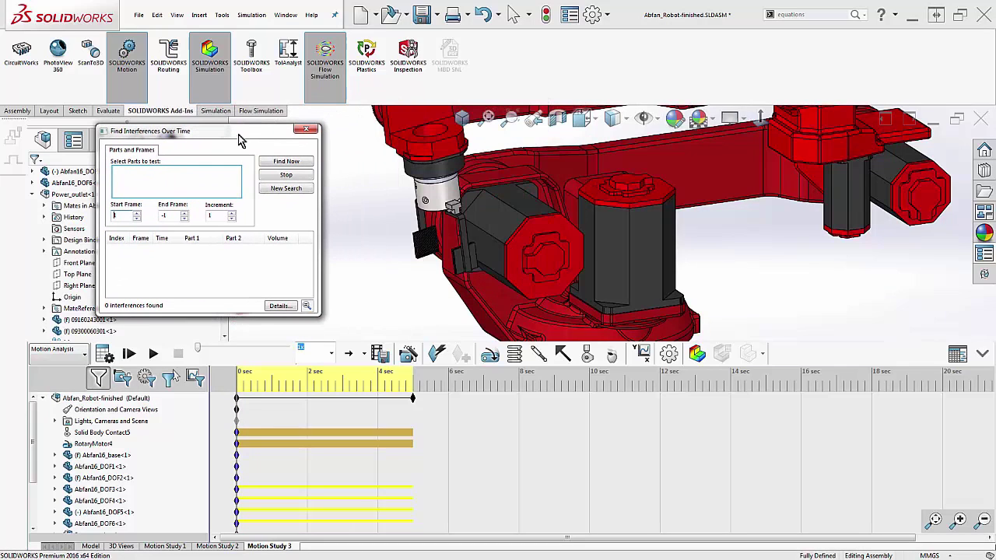
click(460, 261)
click(488, 259)
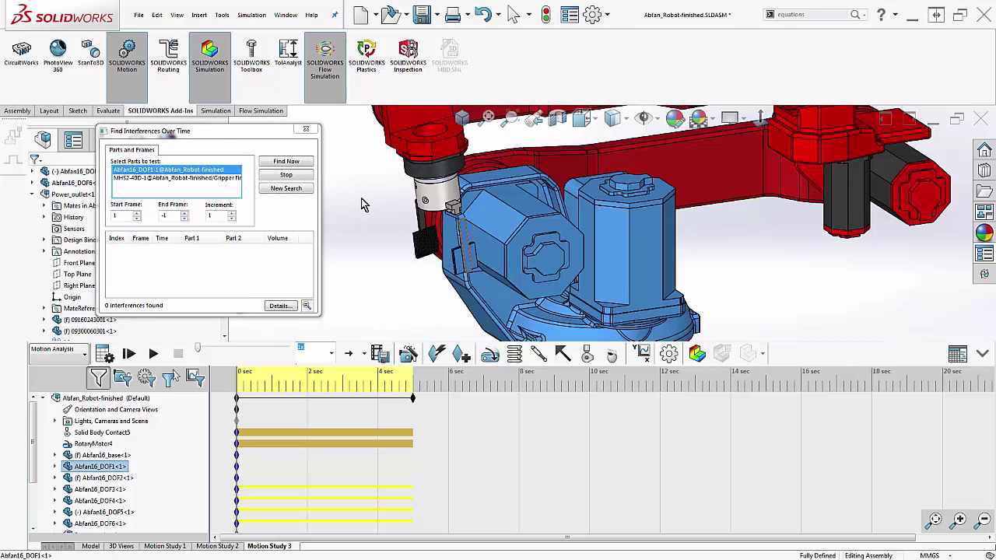
click(285, 161)
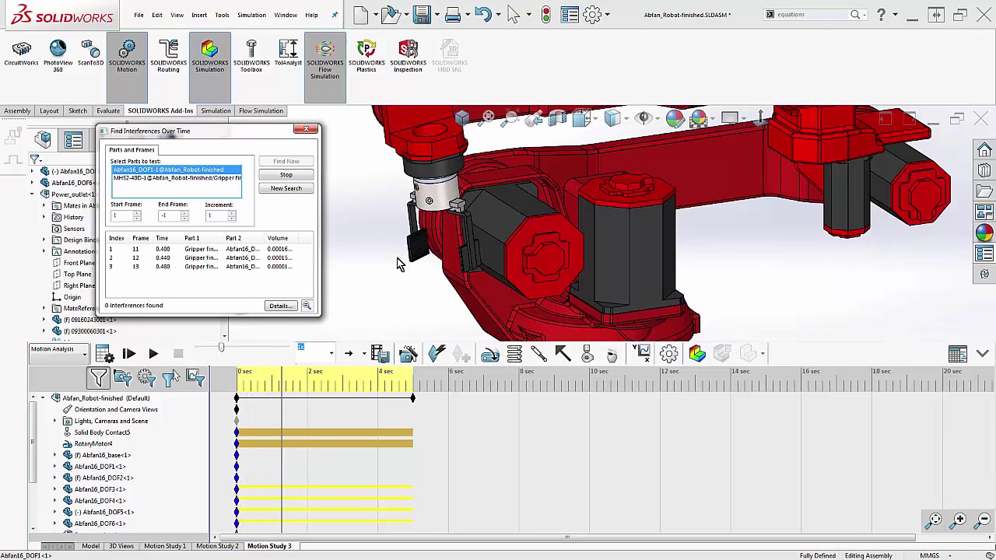
click(269, 249)
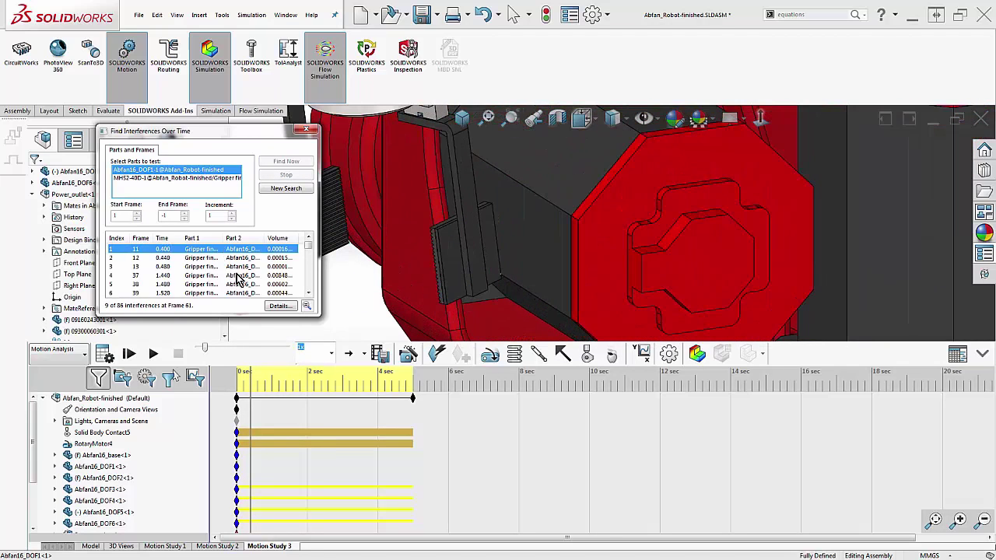
click(243, 257)
click(242, 267)
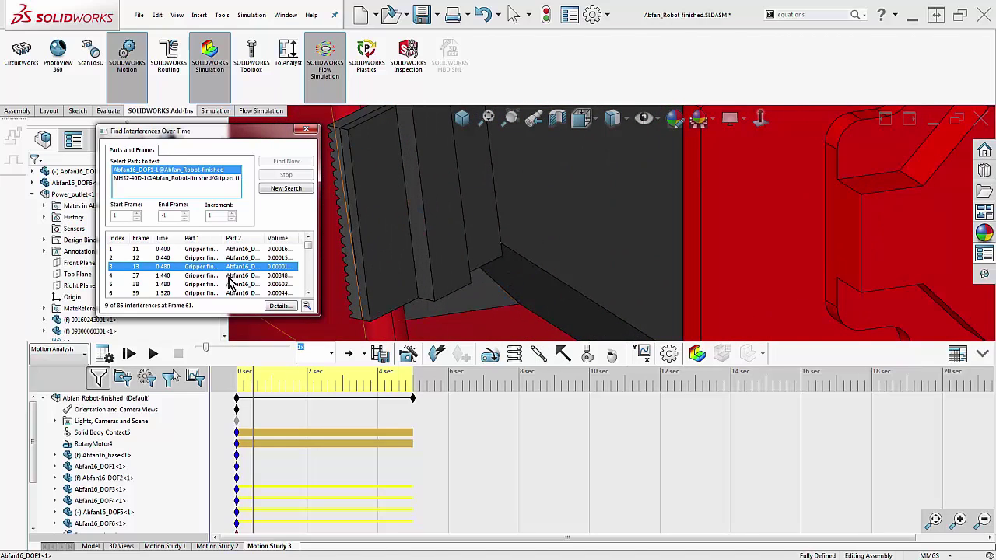
click(306, 129)
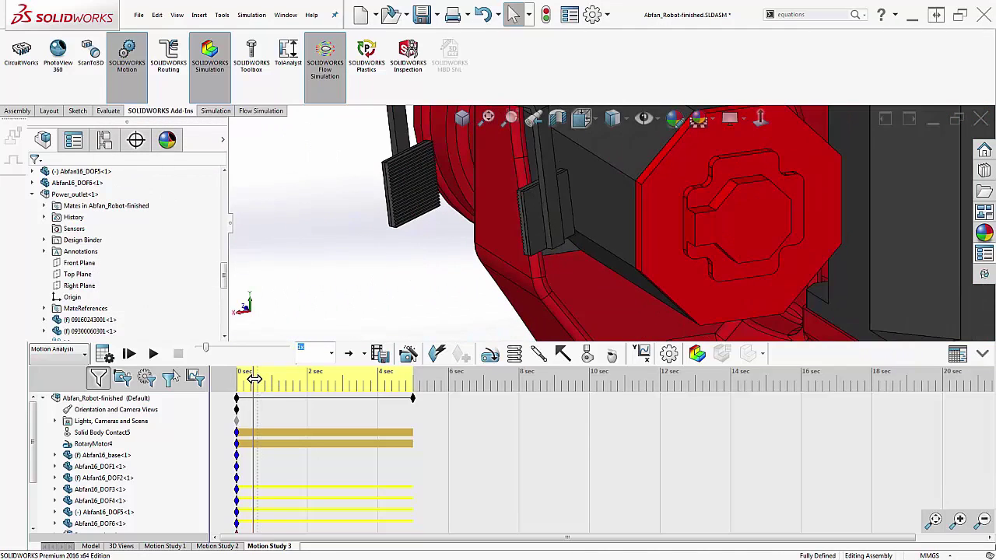
drag(253, 379, 236, 379)
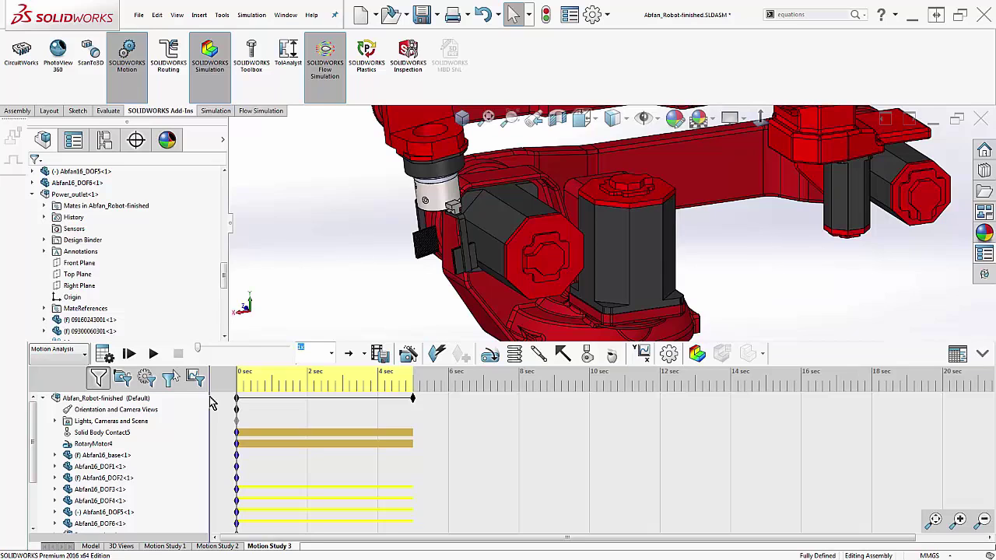
Step: Edit Solid Body Contact5 and turn off its preset contact materials
right_click(127, 436)
click(145, 440)
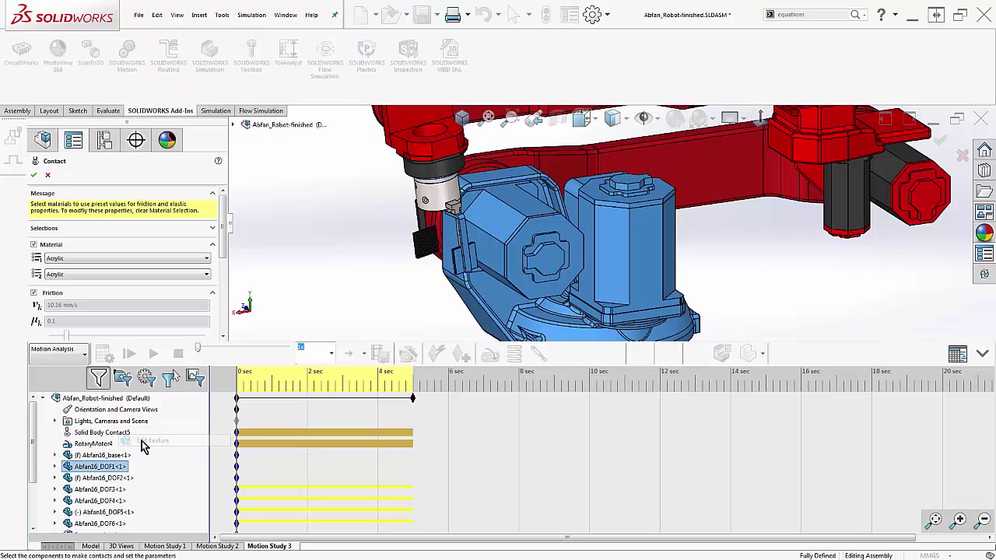
click(72, 258)
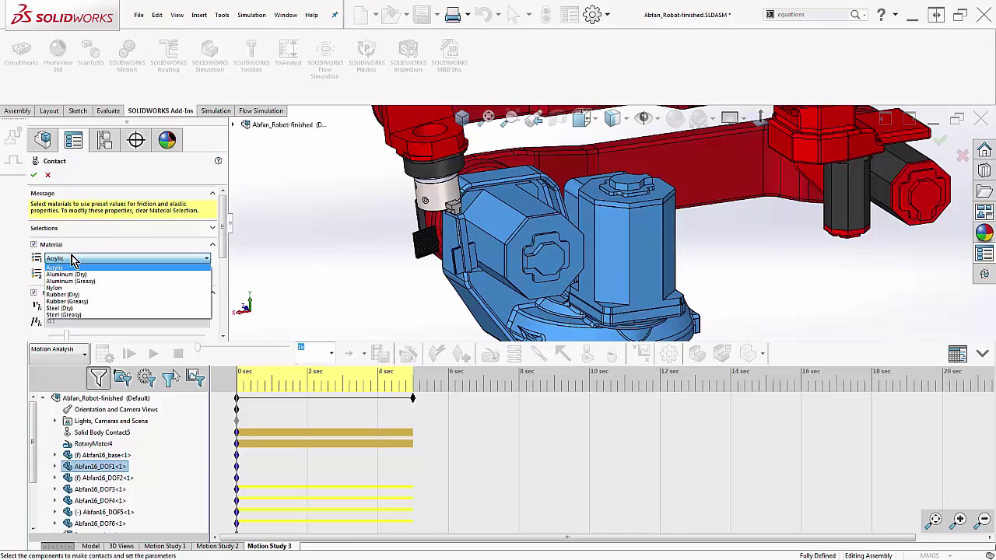
click(33, 245)
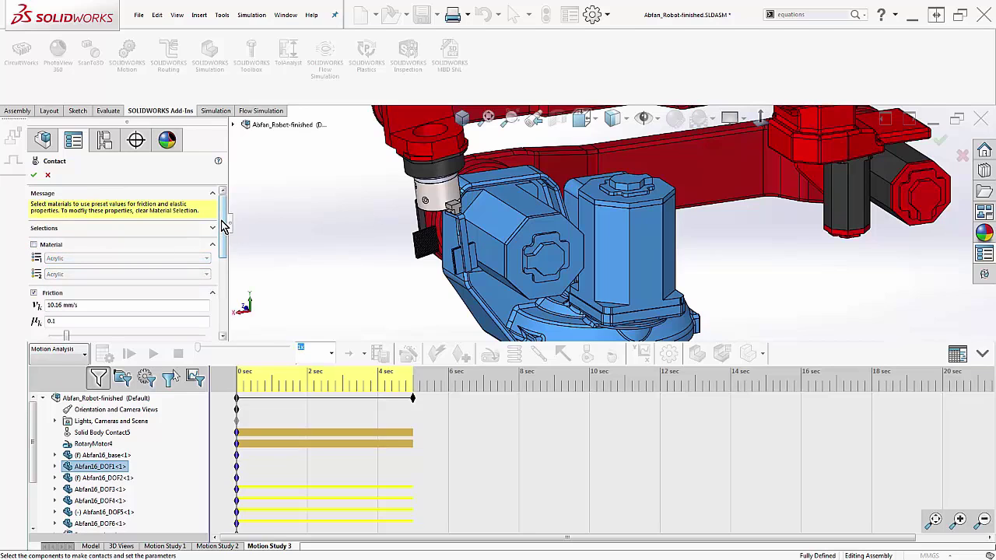
Step: Set the contact's elastic Penetration to 10 mm, accept it, and recalculate the motion study
scroll(220, 246, down, 2)
drag(220, 246, 220, 309)
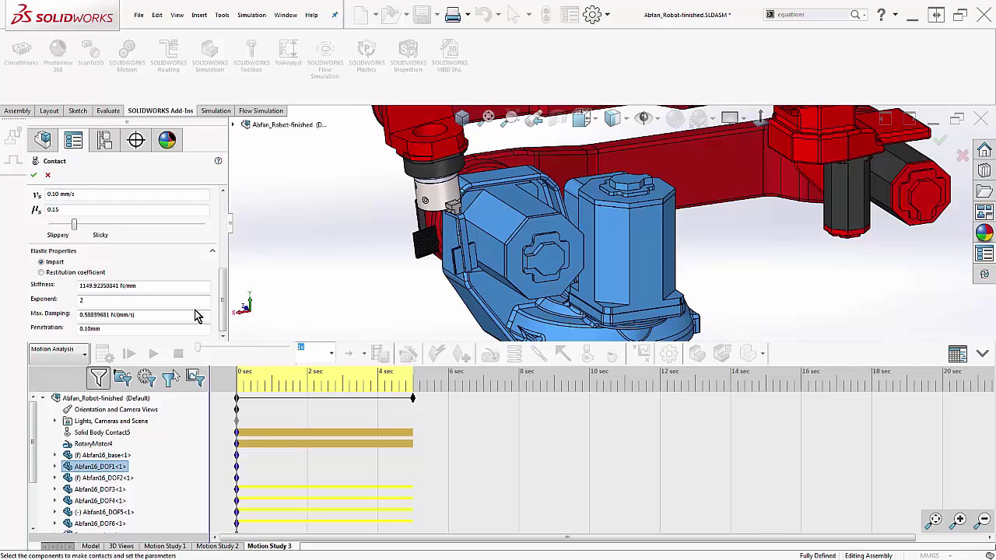
drag(103, 328, 76, 330)
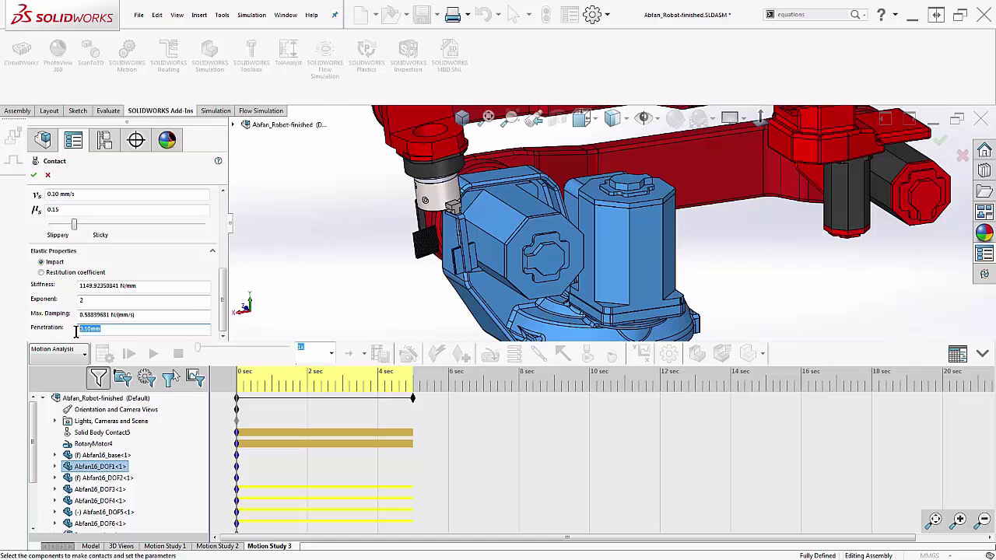
text(10)
double_click(147, 314)
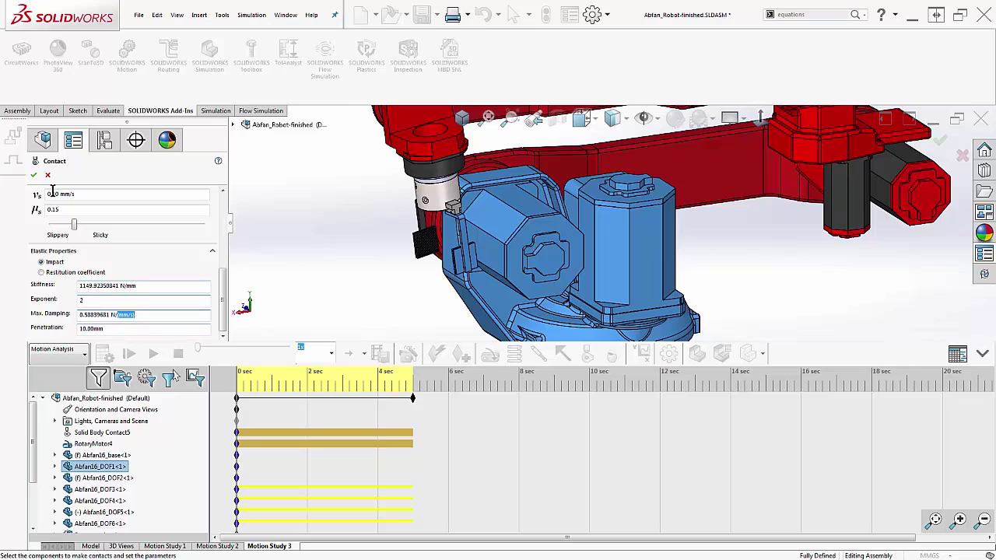
click(33, 175)
click(107, 353)
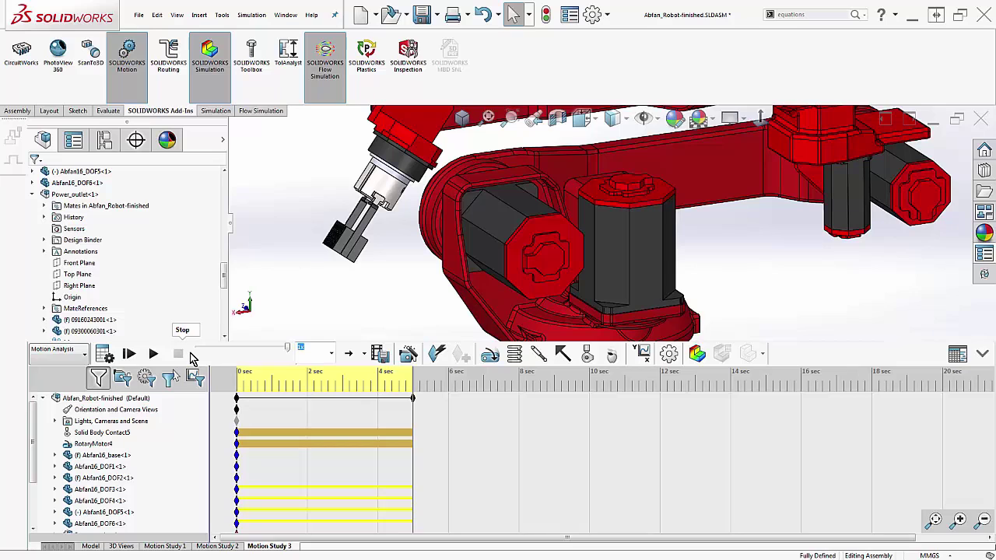
Step: Create Plot3 of Forces > Motor Torque > Magnitude for RotaryMotor4, review it, then close it
click(645, 354)
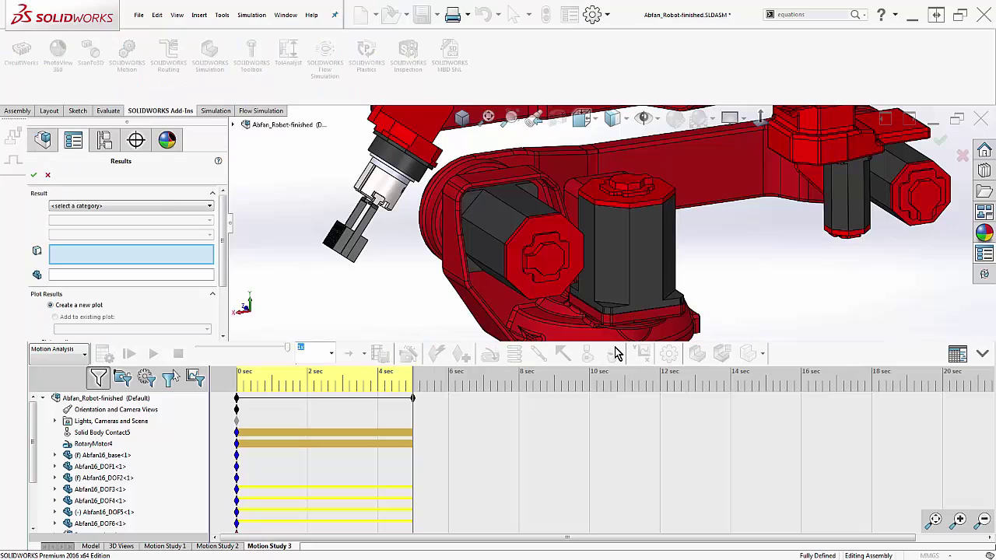
click(164, 207)
click(162, 229)
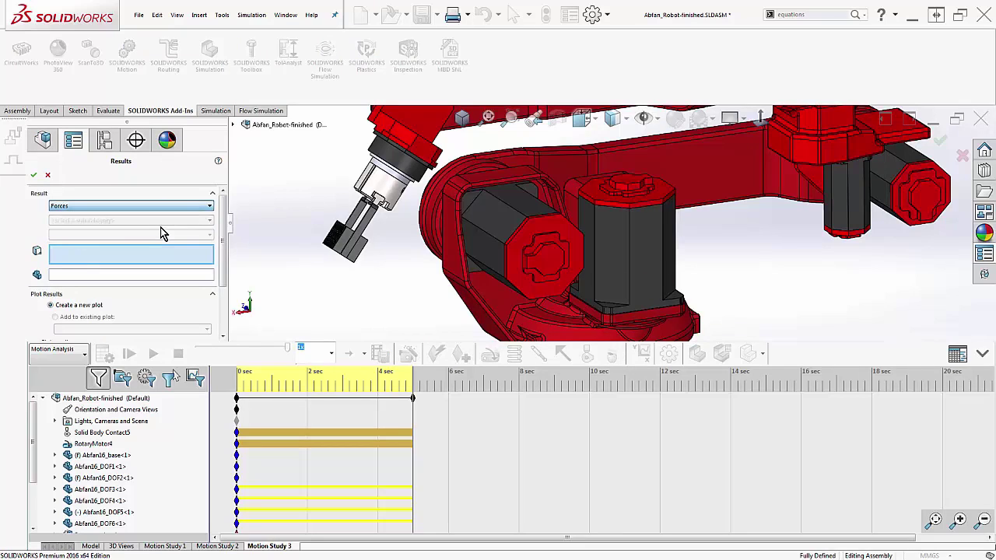
click(163, 221)
click(156, 242)
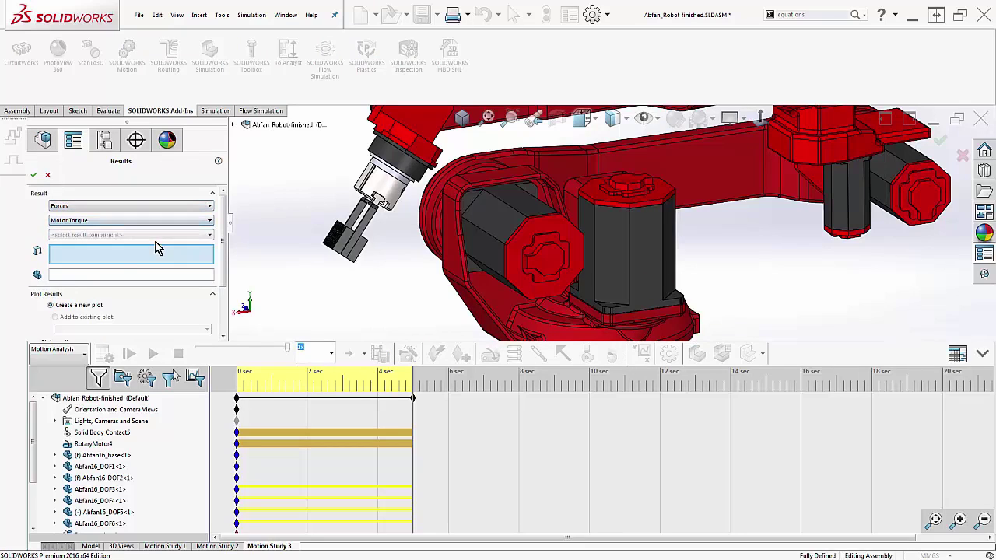
click(156, 234)
click(151, 271)
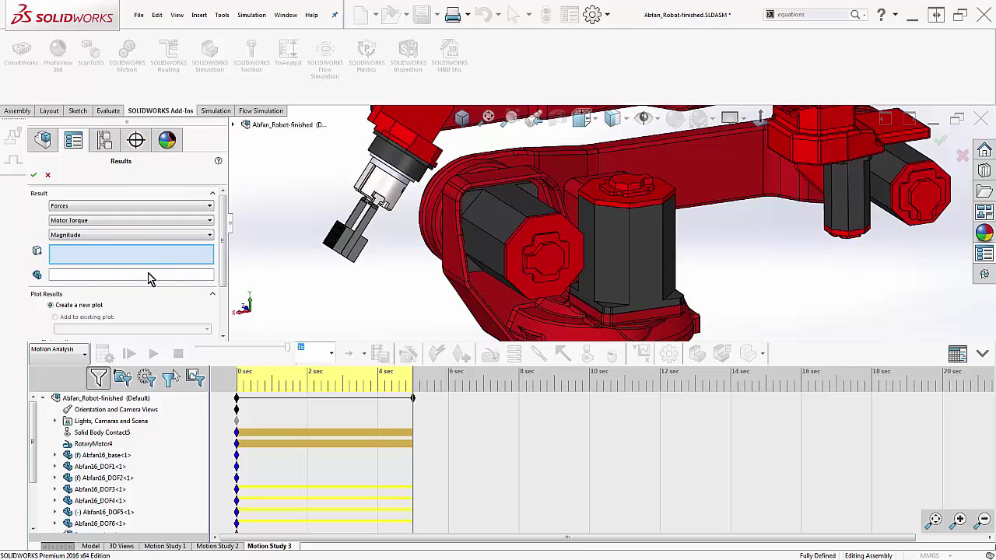
click(109, 446)
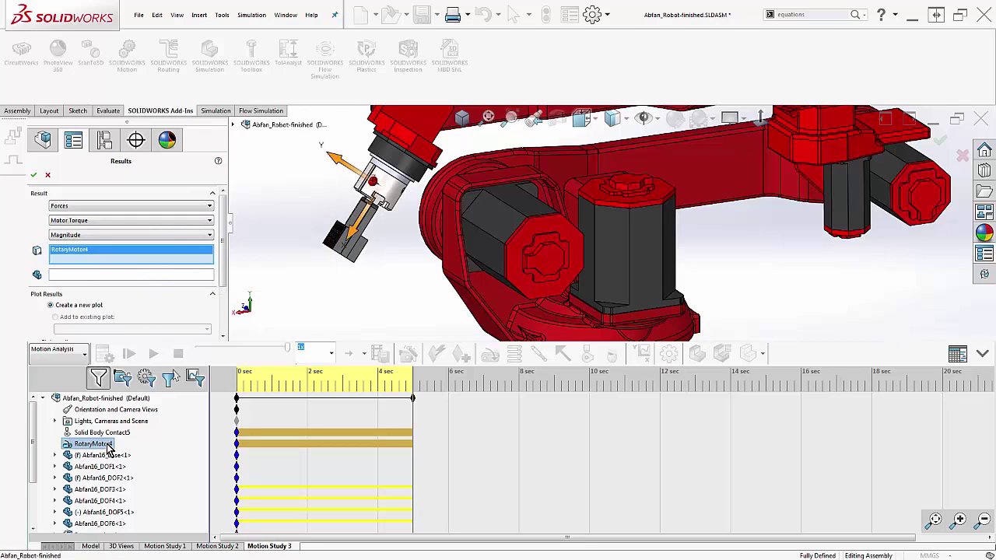
click(33, 174)
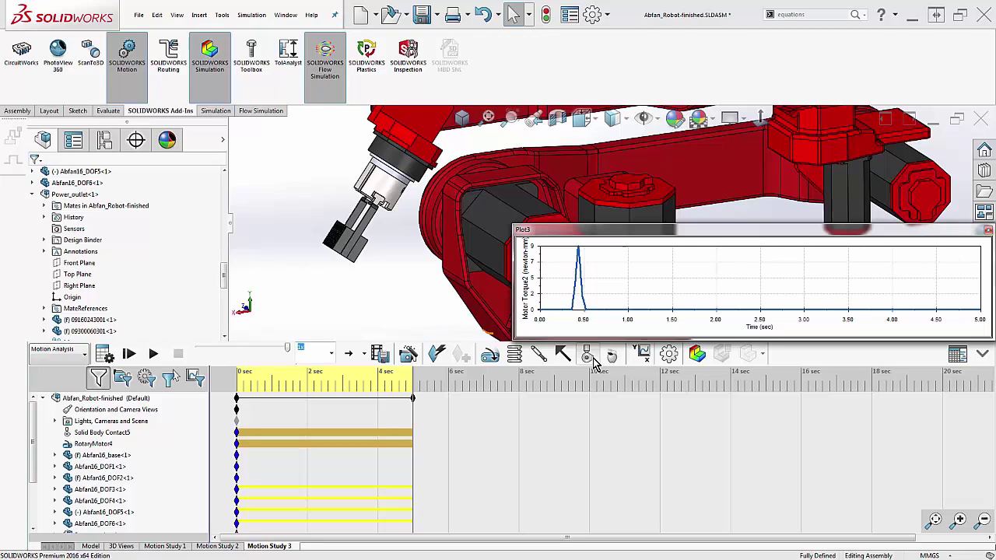
click(988, 231)
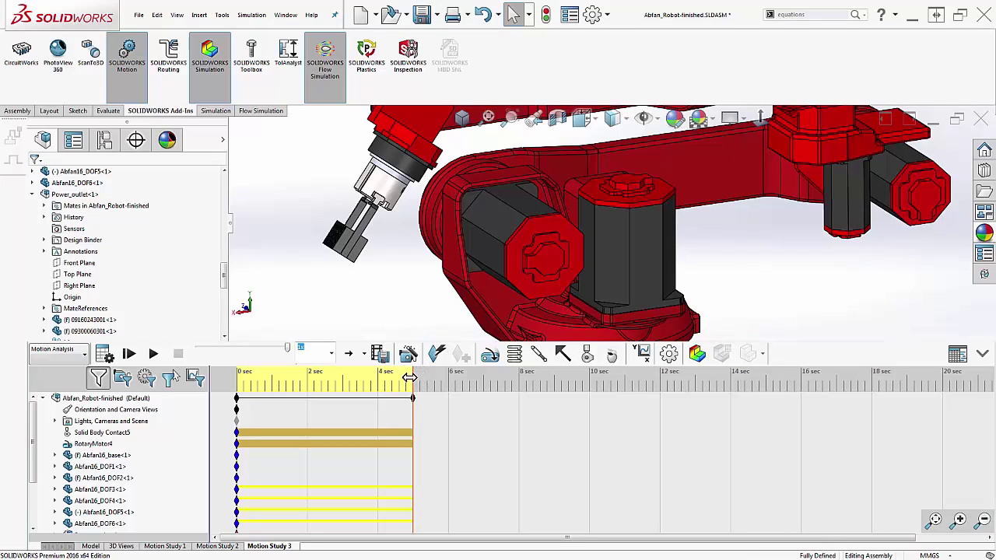
Step: At 3 s, turn on Autokey and camera view key creation, then zoom in close on the gripper
drag(409, 376, 343, 380)
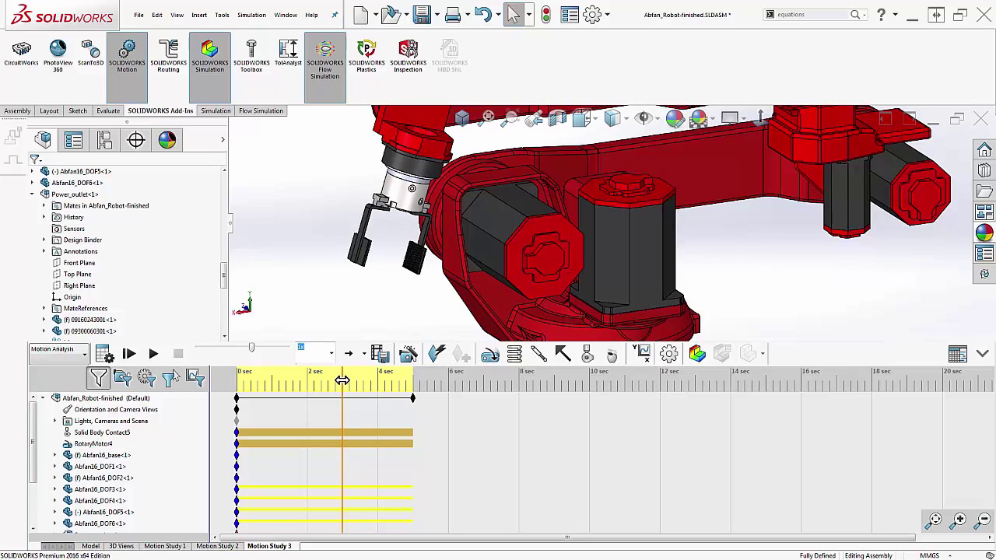
right_click(118, 411)
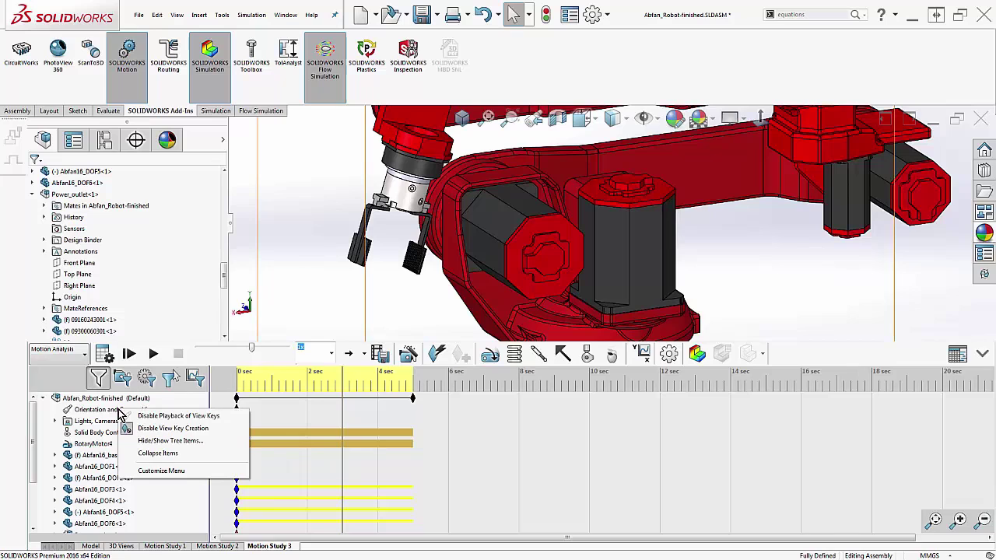
click(437, 355)
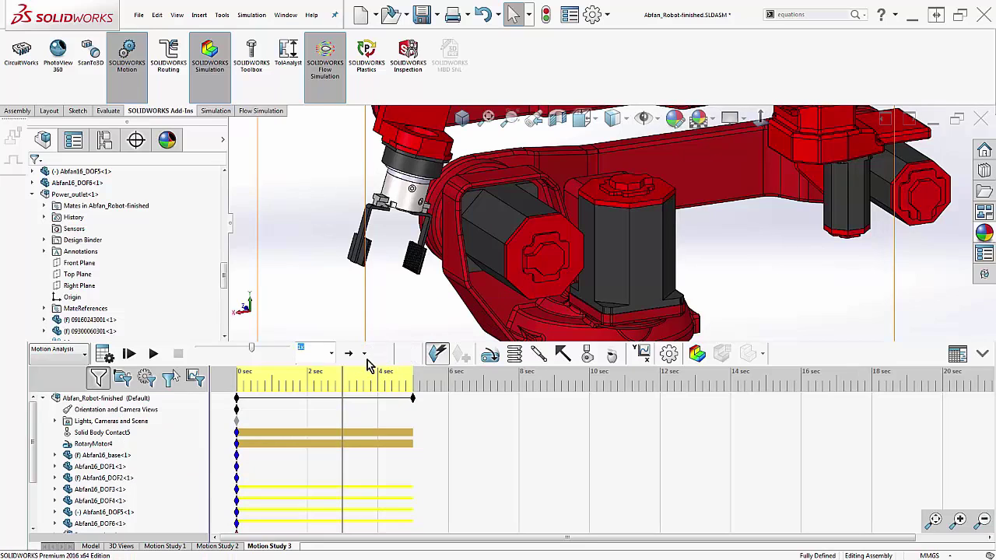
right_click(137, 413)
click(147, 432)
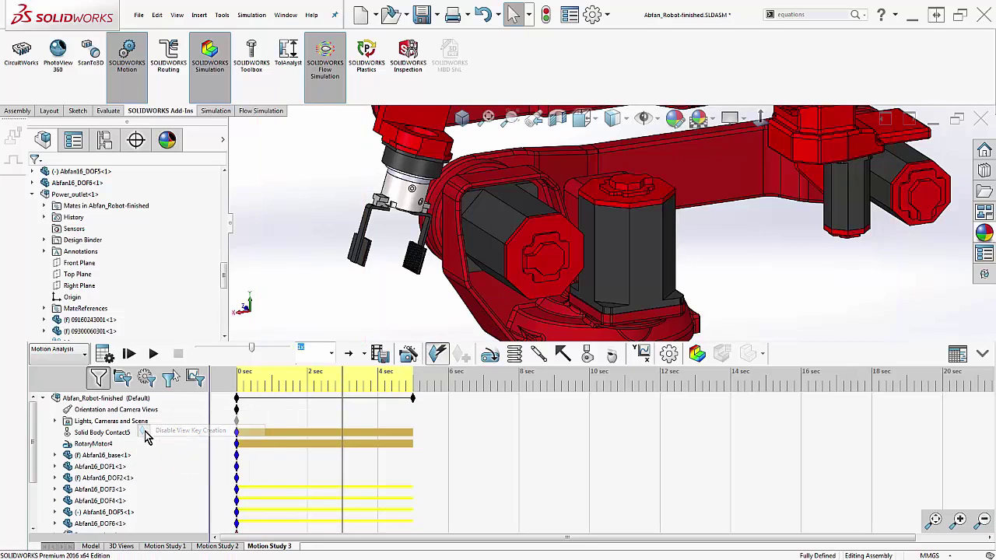
right_click(143, 411)
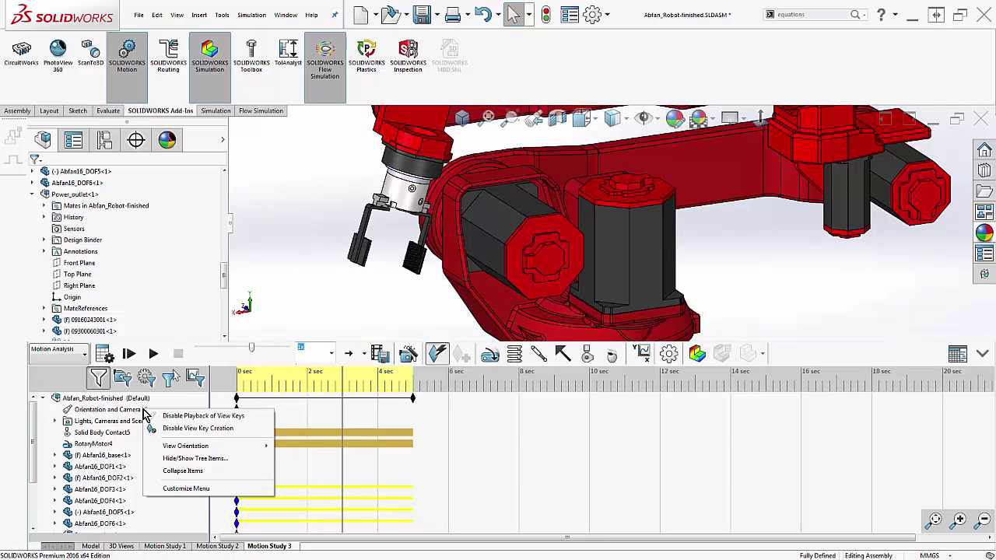
click(292, 279)
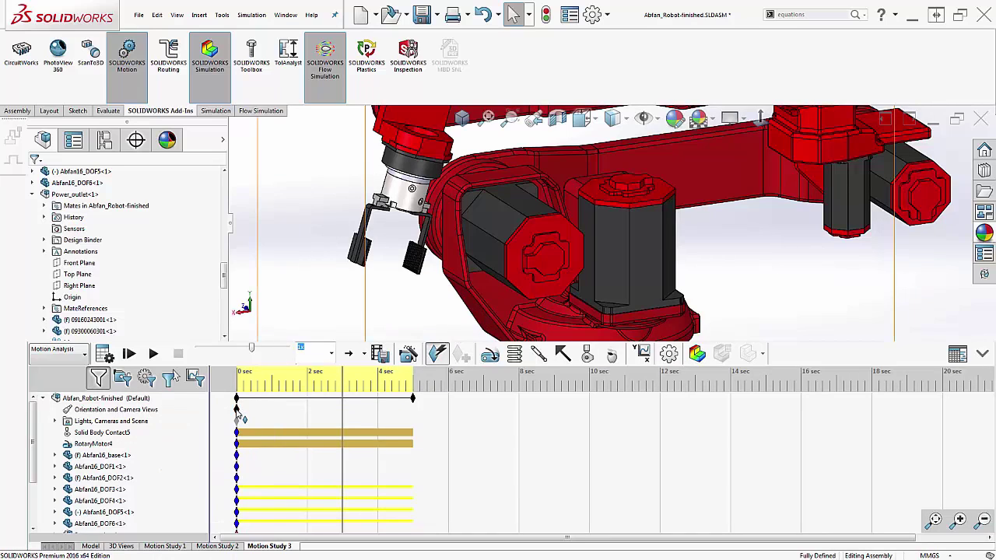
mouse_move(237, 412)
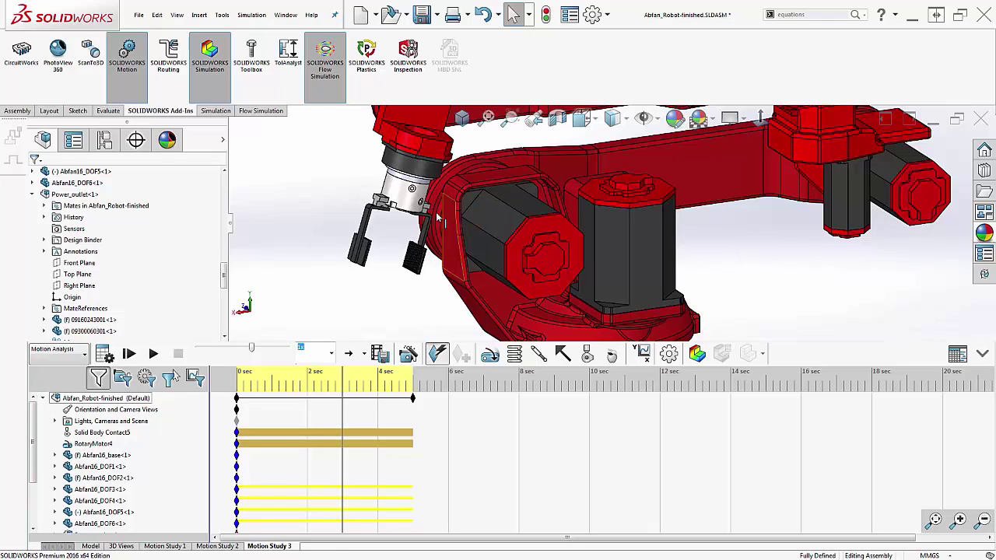
middle_drag(373, 198, 284, 205)
scroll(365, 223, down, 5)
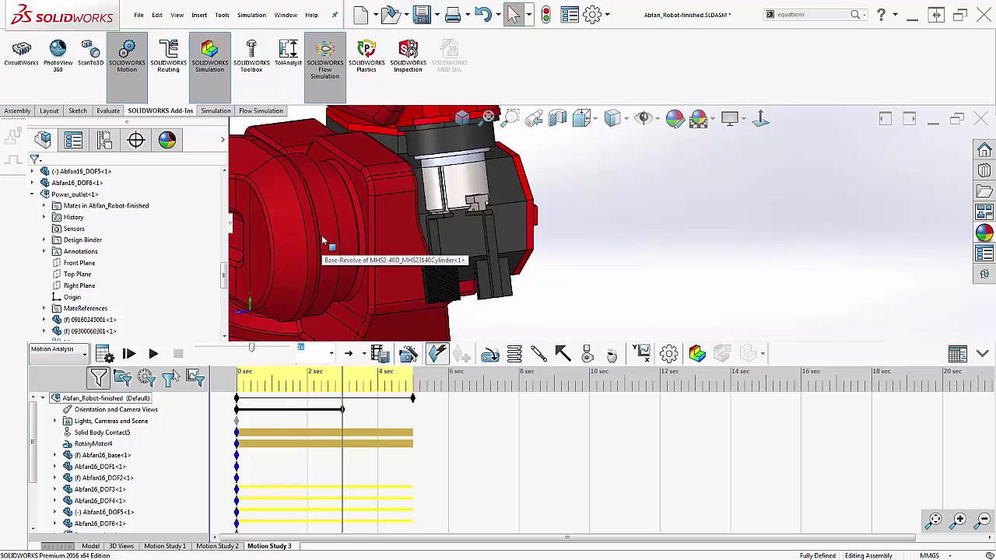
Step: Play the study, stop it, rewind to 0 seconds, and replay it from the start
click(153, 353)
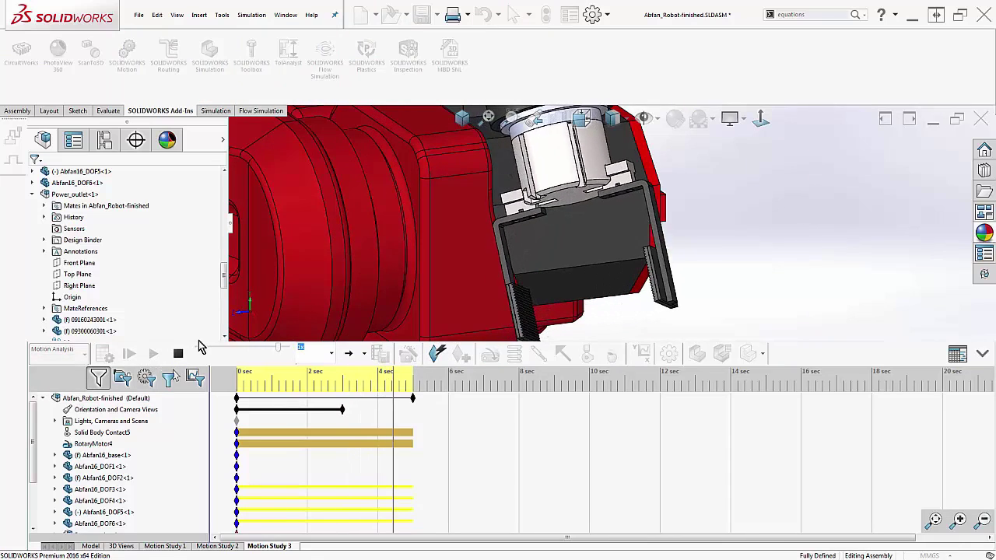
click(177, 353)
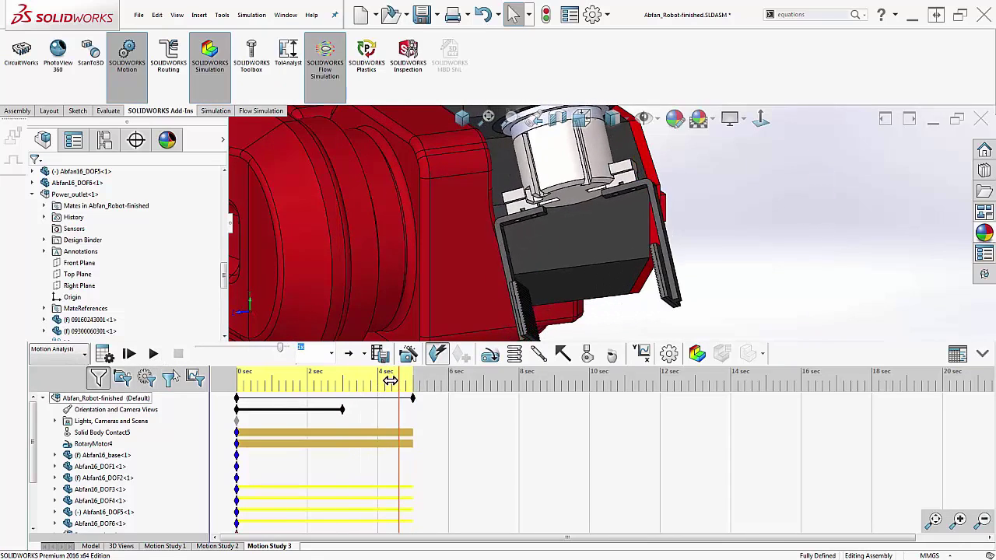
drag(390, 381, 315, 383)
drag(279, 384, 237, 384)
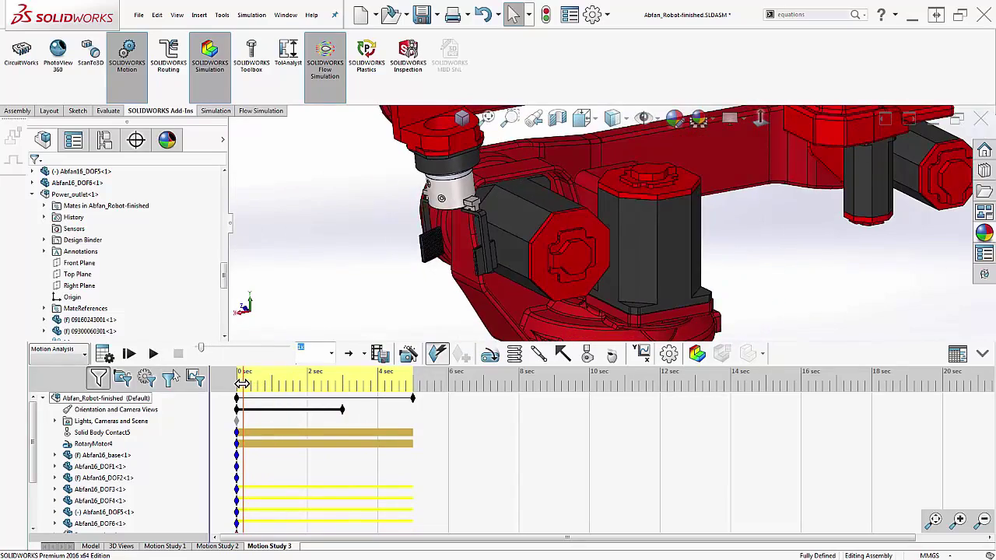
click(153, 355)
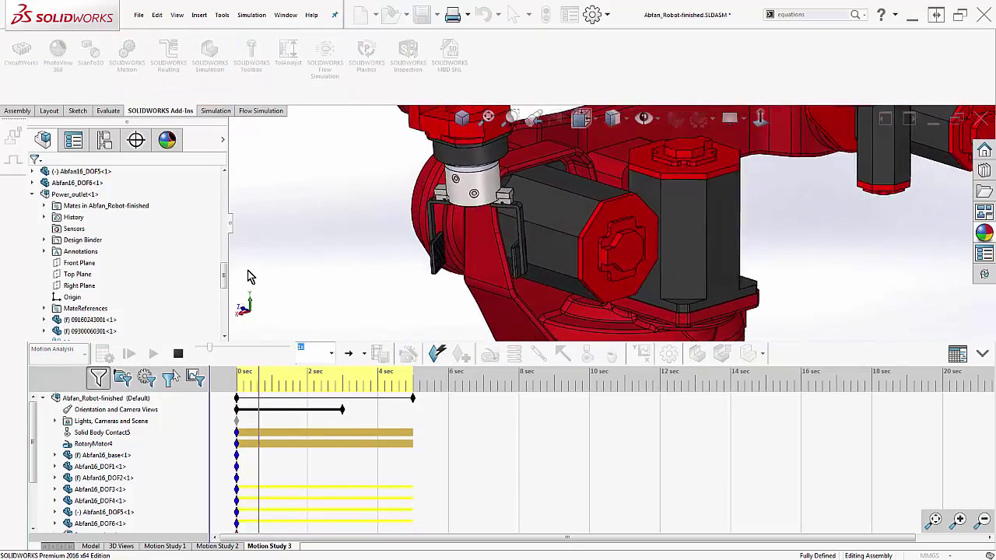